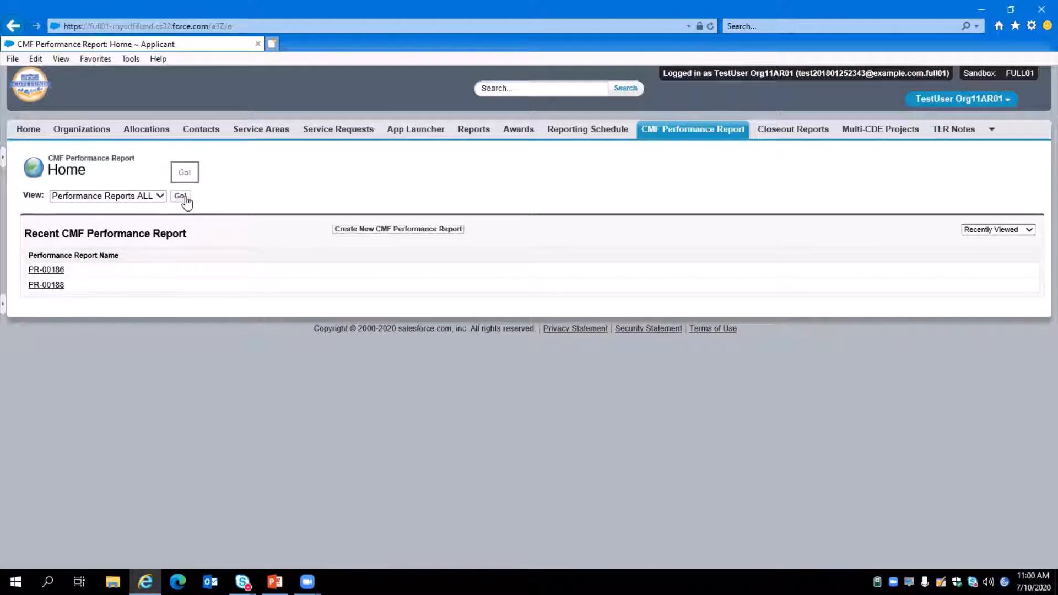
Open performance report PR-00186 and review its detail sections.
{"action": "left_click", "coordinate": [55, 270]}
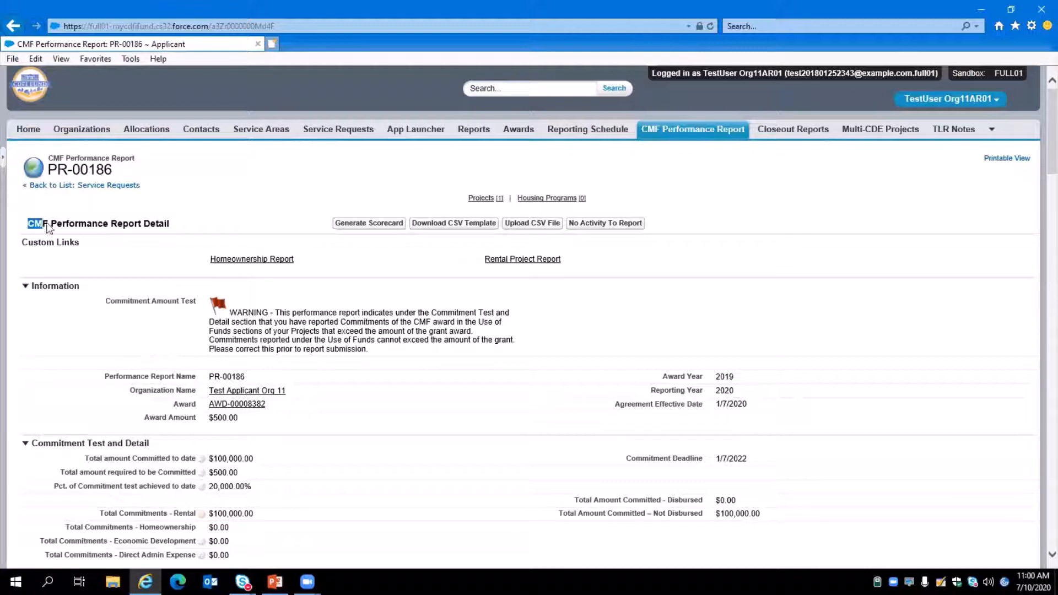
{"action": "left_click_drag", "start_coordinate": [17, 227], "coordinate": [174, 221]}
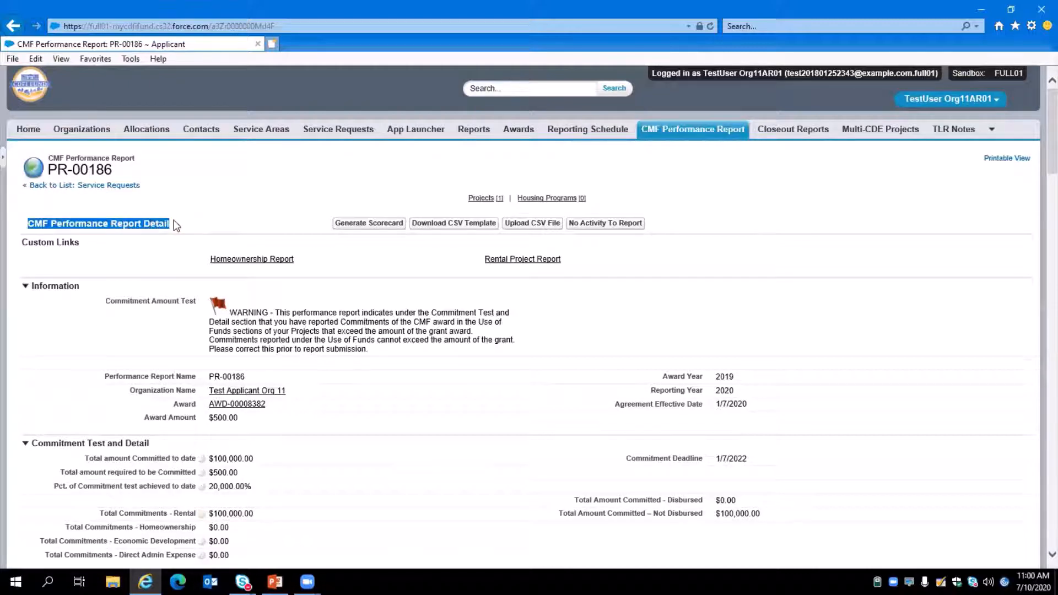
{"action": "scroll", "coordinate": [175, 225], "scroll_direction": "down", "scroll_amount": 5}
{"action": "scroll", "coordinate": [171, 220], "scroll_direction": "down", "scroll_amount": 1}
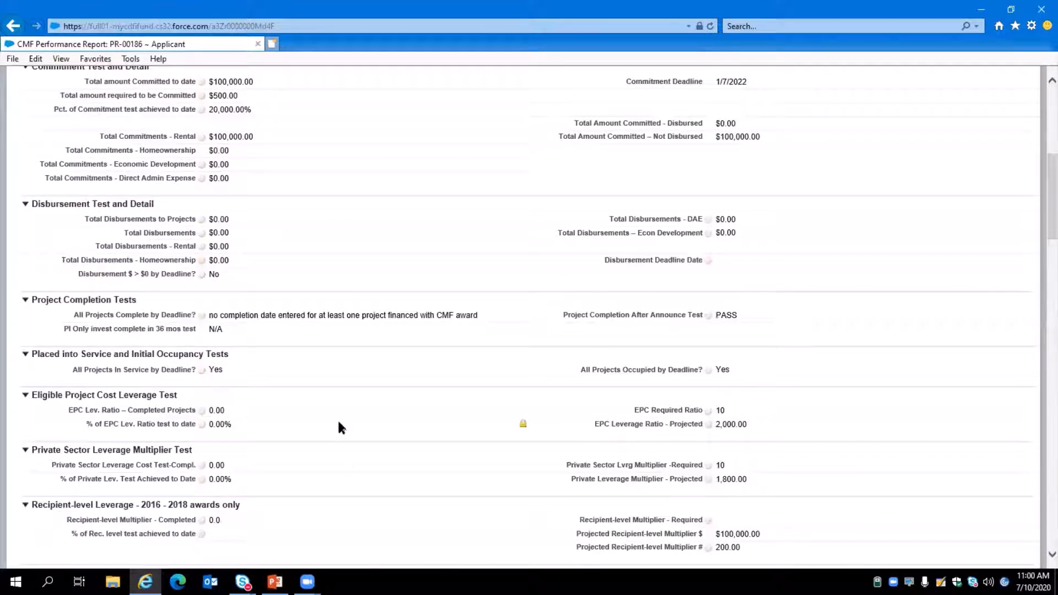
{"action": "scroll", "coordinate": [342, 425], "scroll_direction": "up", "scroll_amount": 5}
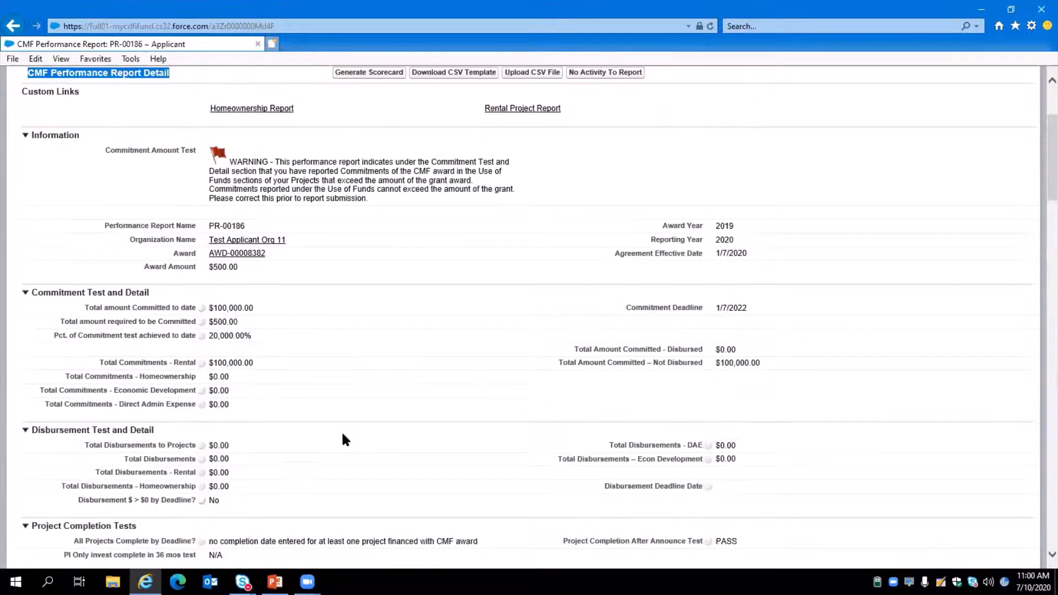
{"action": "scroll", "coordinate": [389, 477], "scroll_direction": "up", "scroll_amount": 1}
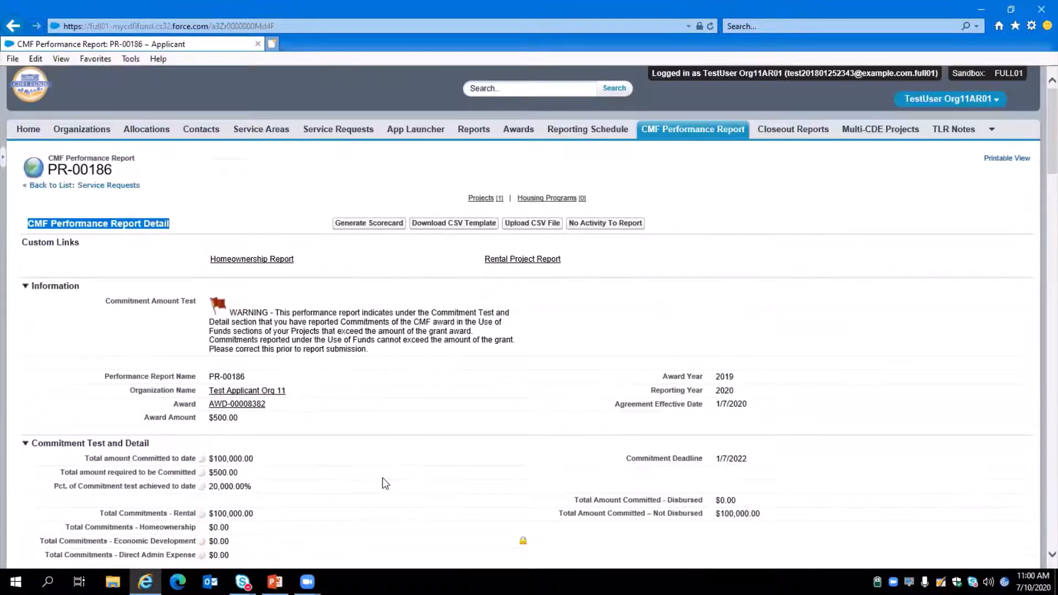
{"action": "left_click", "coordinate": [296, 164]}
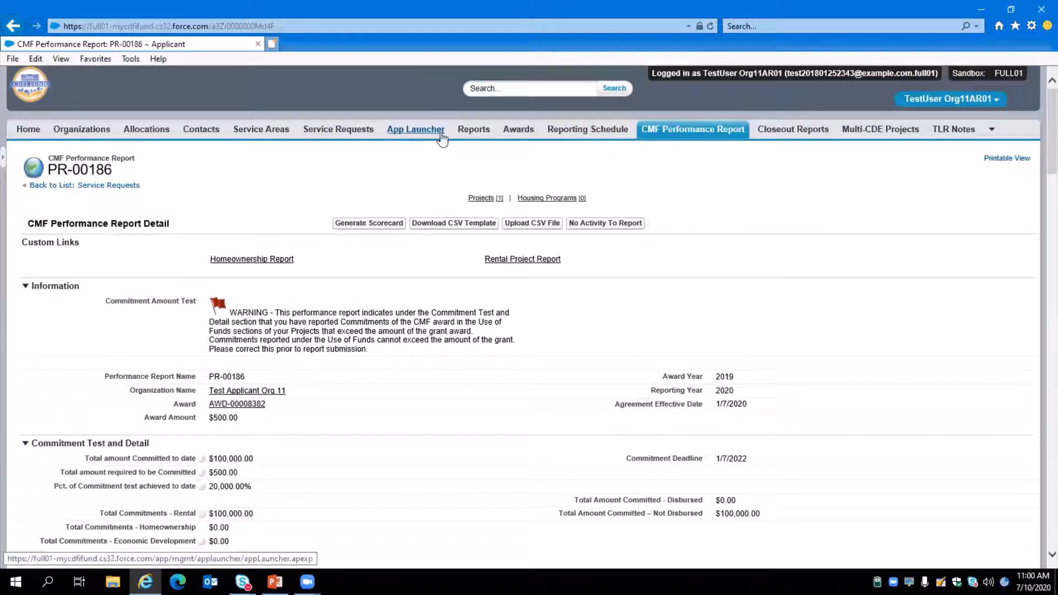
Start a new project on the report with the record type Economic Development Activities.
{"action": "mouse_move", "coordinate": [480, 205]}
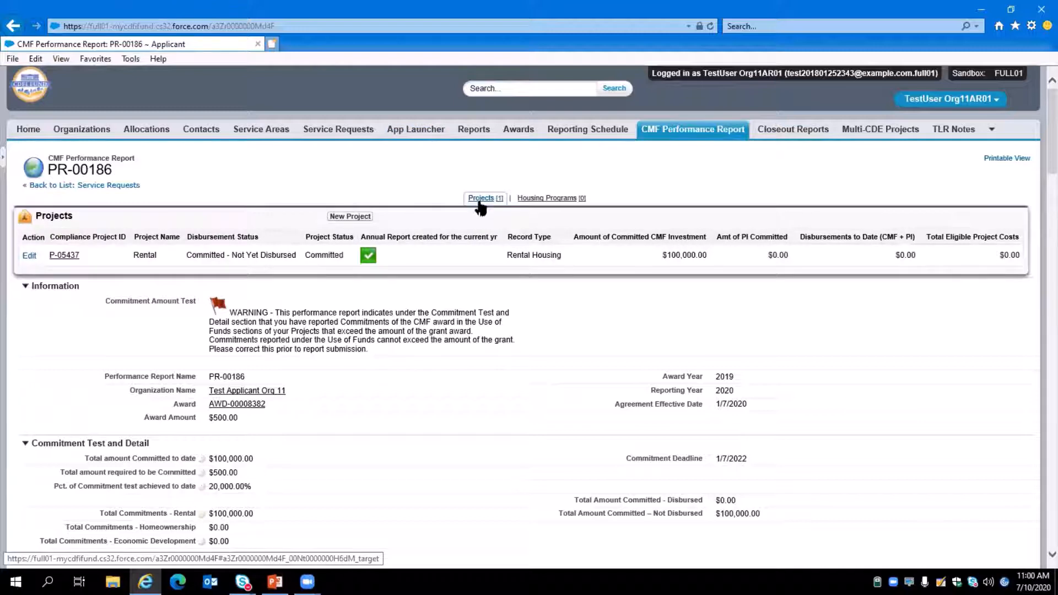
{"action": "left_click", "coordinate": [357, 219]}
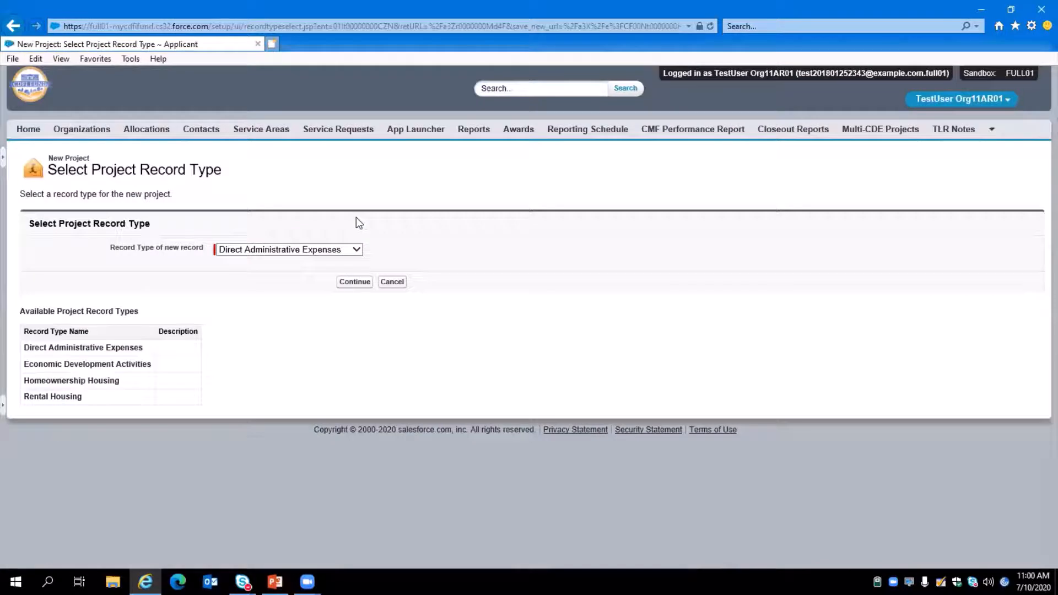
{"action": "left_click", "coordinate": [267, 251]}
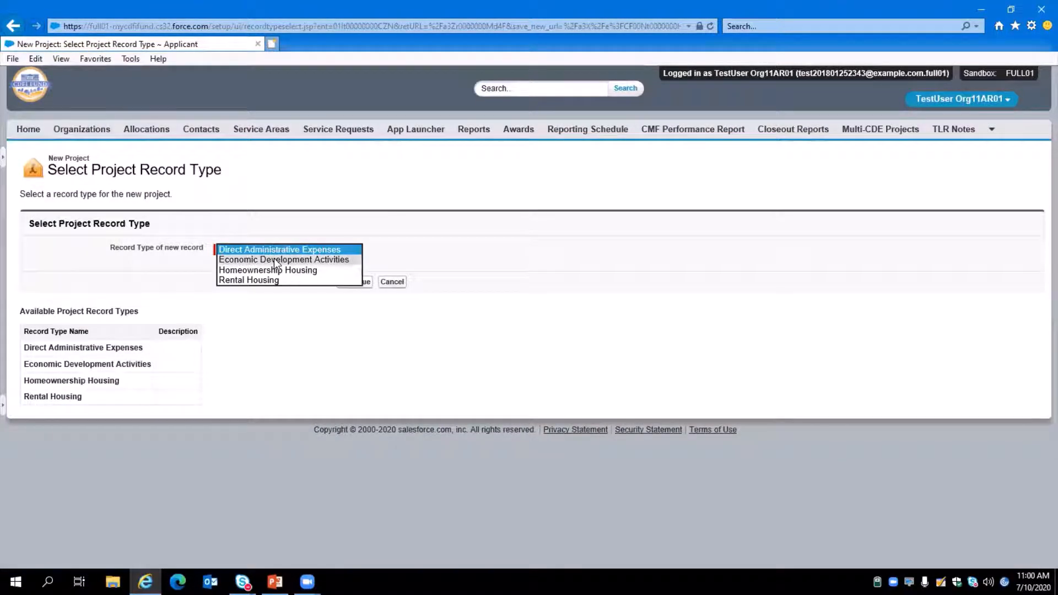
{"action": "left_click", "coordinate": [274, 260]}
{"action": "left_click", "coordinate": [355, 282]}
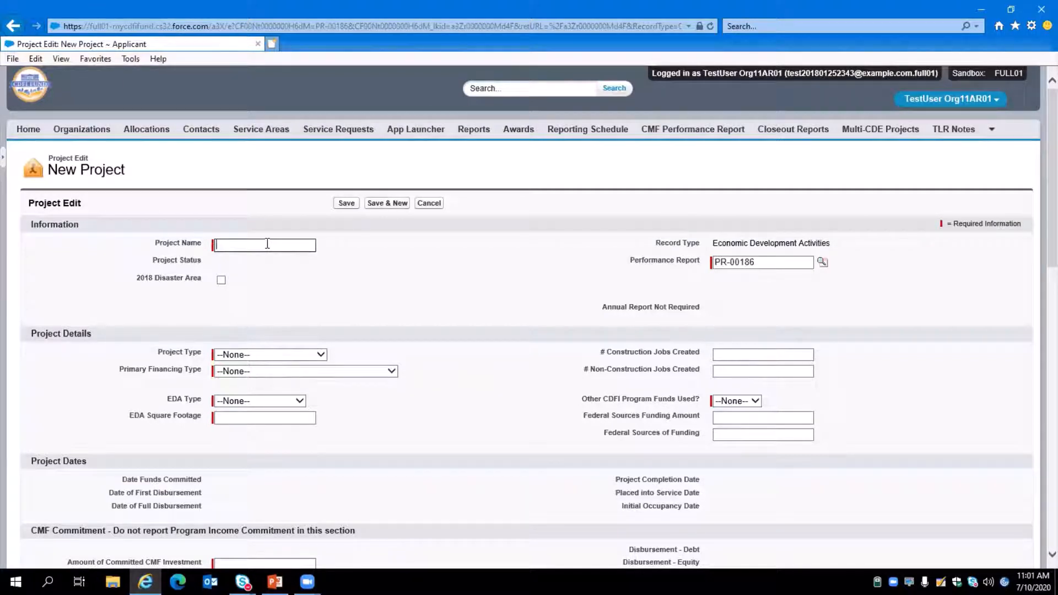
Name the new project EDA 1.
{"action": "type", "text": "EDA 1"}
{"action": "scroll", "coordinate": [268, 244], "scroll_direction": "down", "scroll_amount": 1}
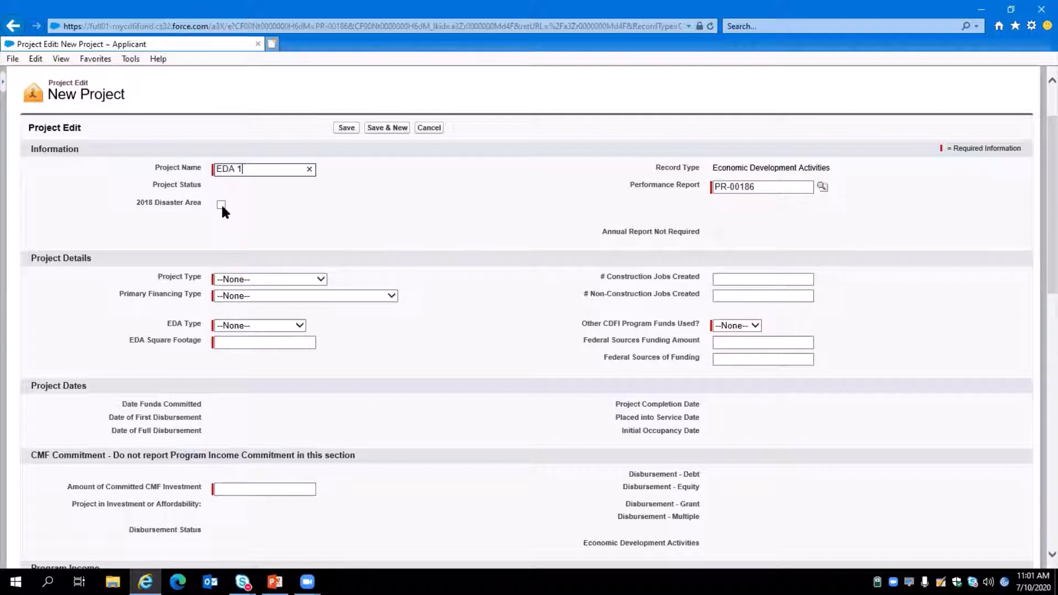
{"action": "scroll", "coordinate": [222, 208], "scroll_direction": "down", "scroll_amount": 1}
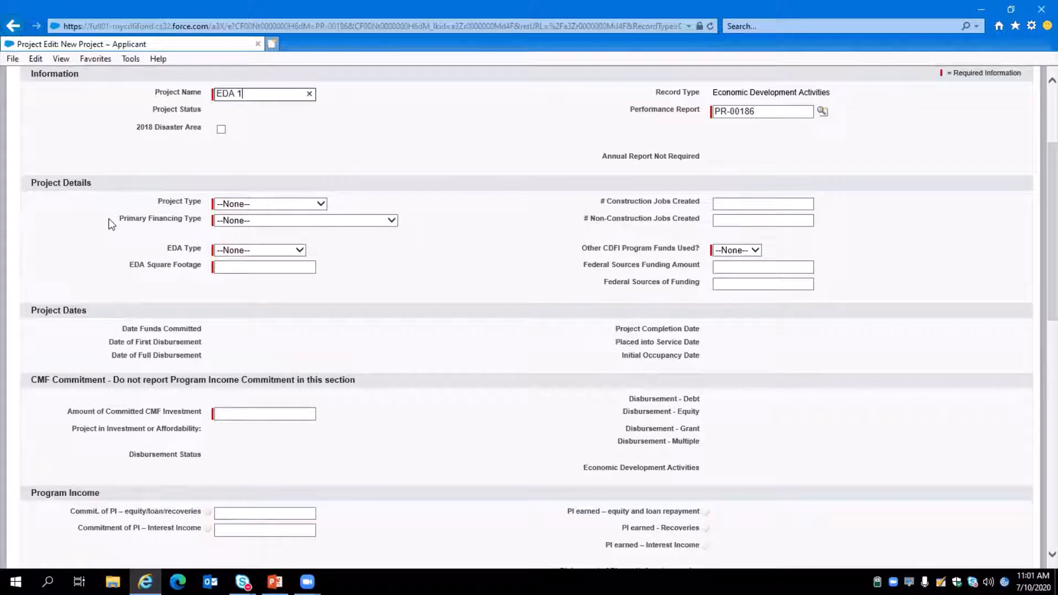
Set the project type to Economic Dev. Activities and the primary financing type to Construction financing.
{"action": "left_click", "coordinate": [296, 204]}
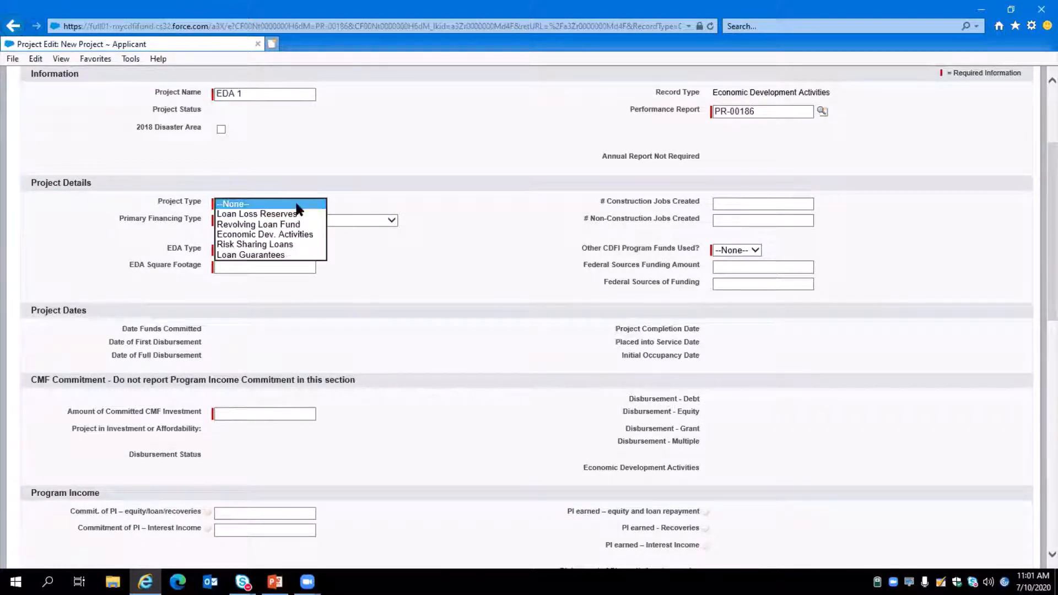
{"action": "left_click", "coordinate": [296, 234]}
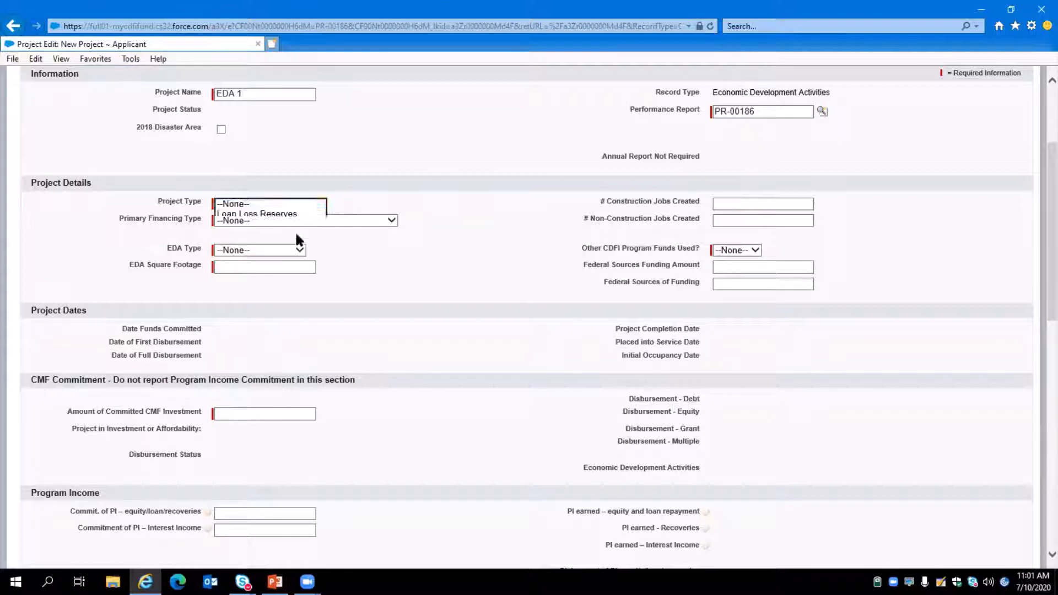
{"action": "left_click", "coordinate": [237, 223]}
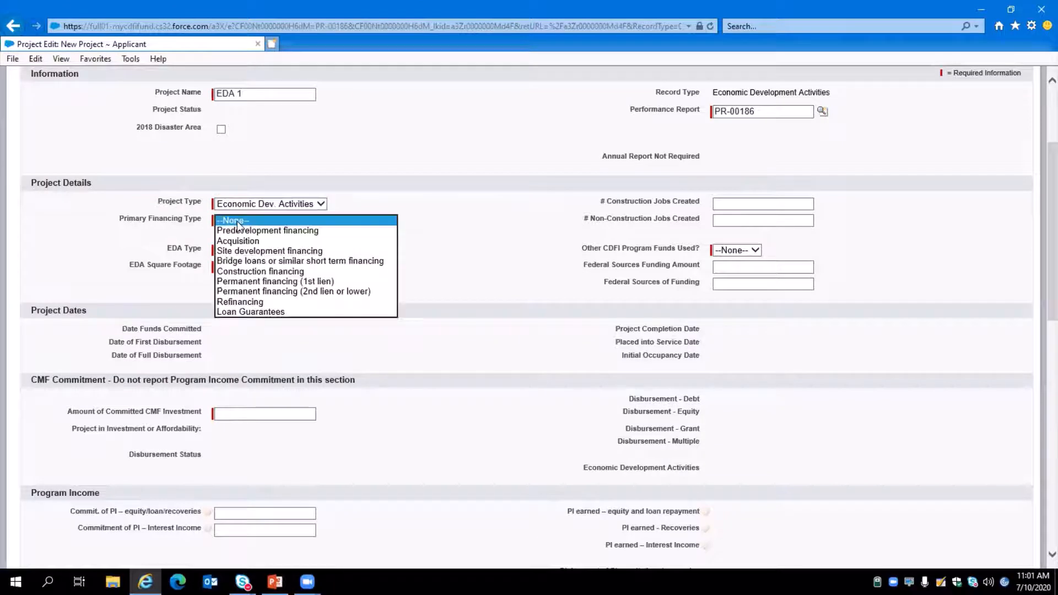
{"action": "left_click", "coordinate": [289, 272]}
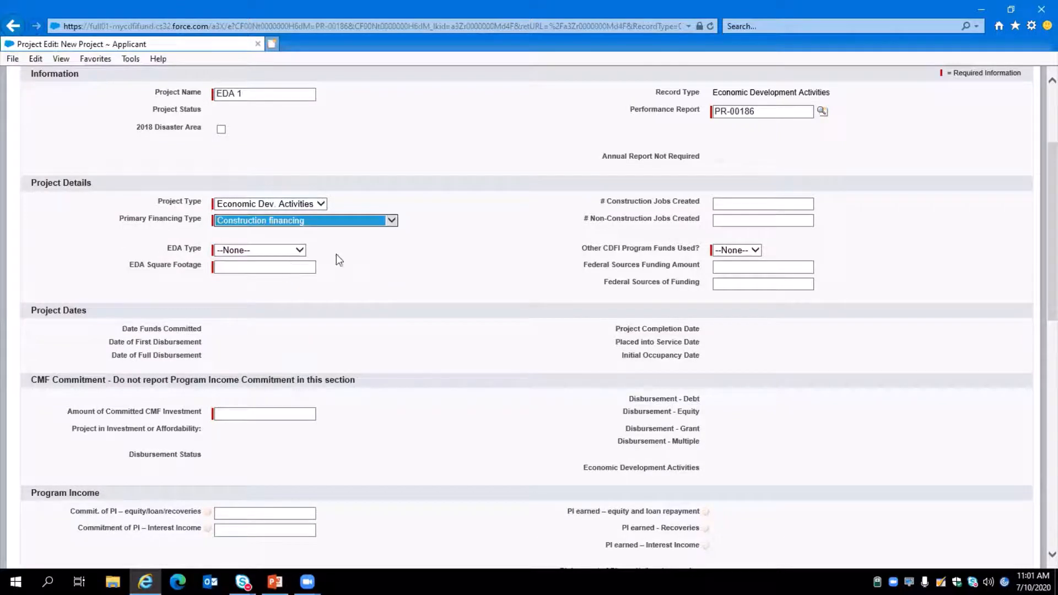
Set the EDA type to Healthcare and the EDA square footage to 5000.
{"action": "left_click", "coordinate": [293, 253]}
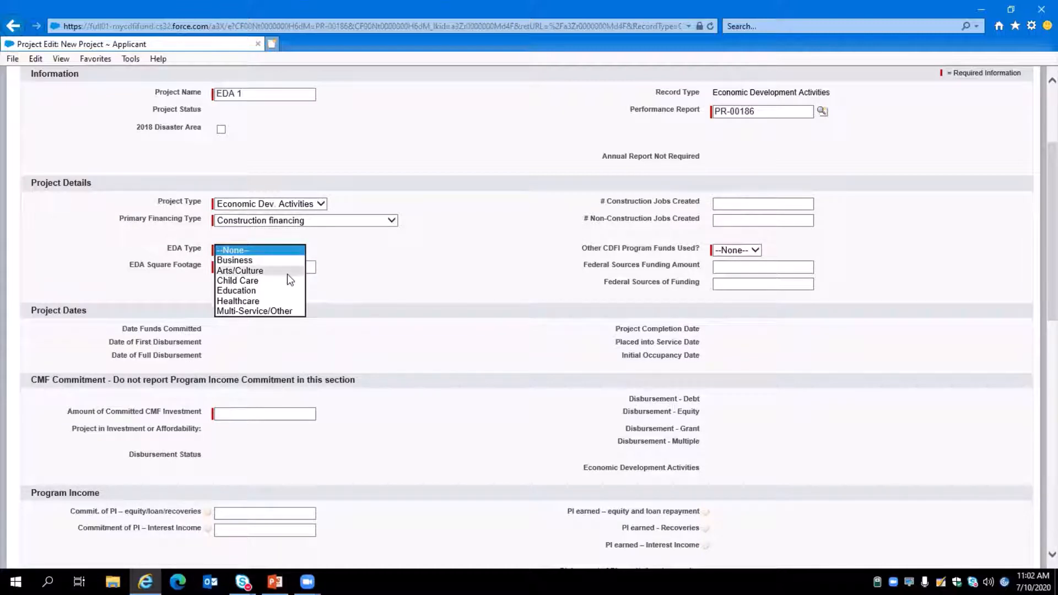
{"action": "left_click", "coordinate": [269, 303]}
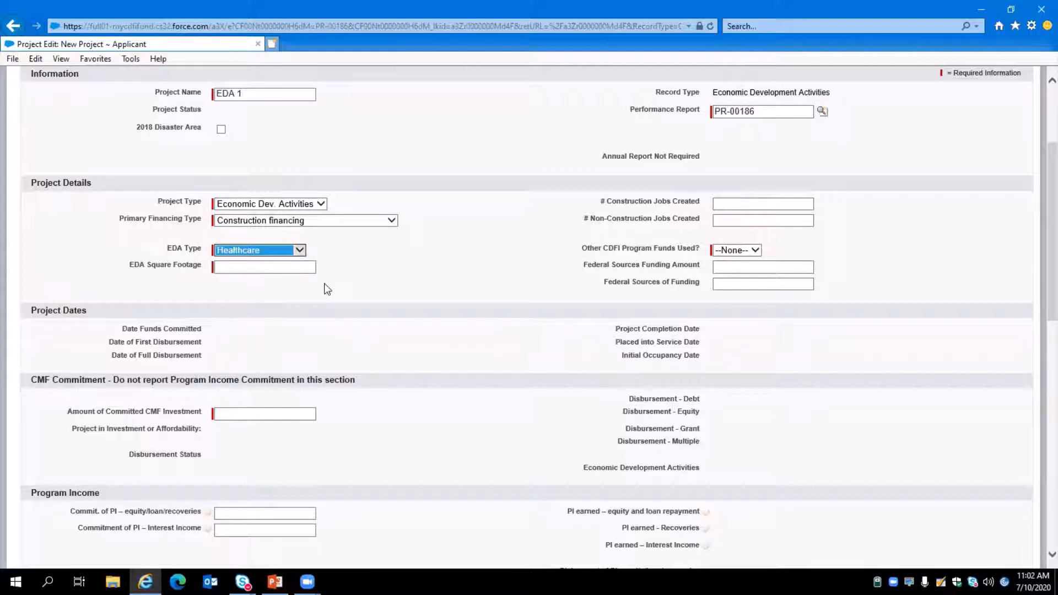
{"action": "left_click", "coordinate": [241, 269]}
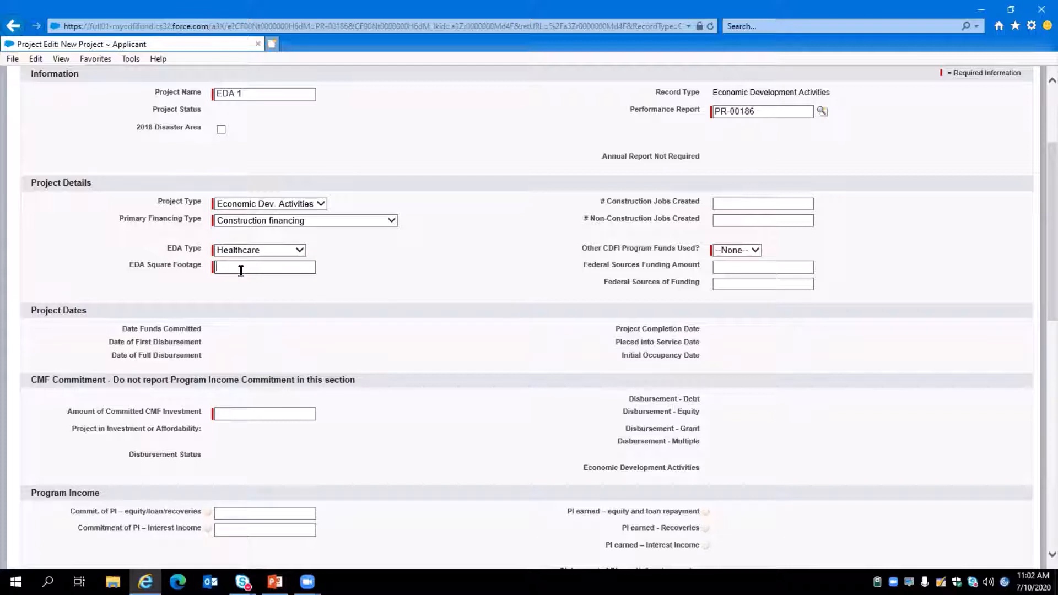
{"action": "type", "text": "5000"}
Set Other CDFI Program Funds Used to No.
{"action": "left_click", "coordinate": [531, 245]}
{"action": "left_click", "coordinate": [721, 251]}
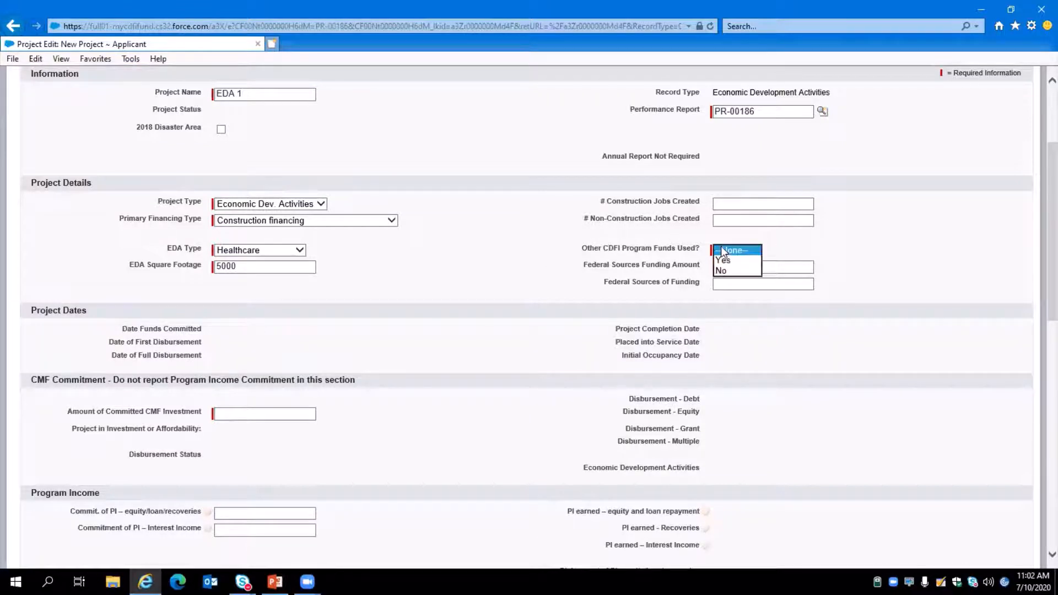
{"action": "left_click", "coordinate": [722, 270]}
{"action": "scroll", "coordinate": [593, 309], "scroll_direction": "down", "scroll_amount": 3}
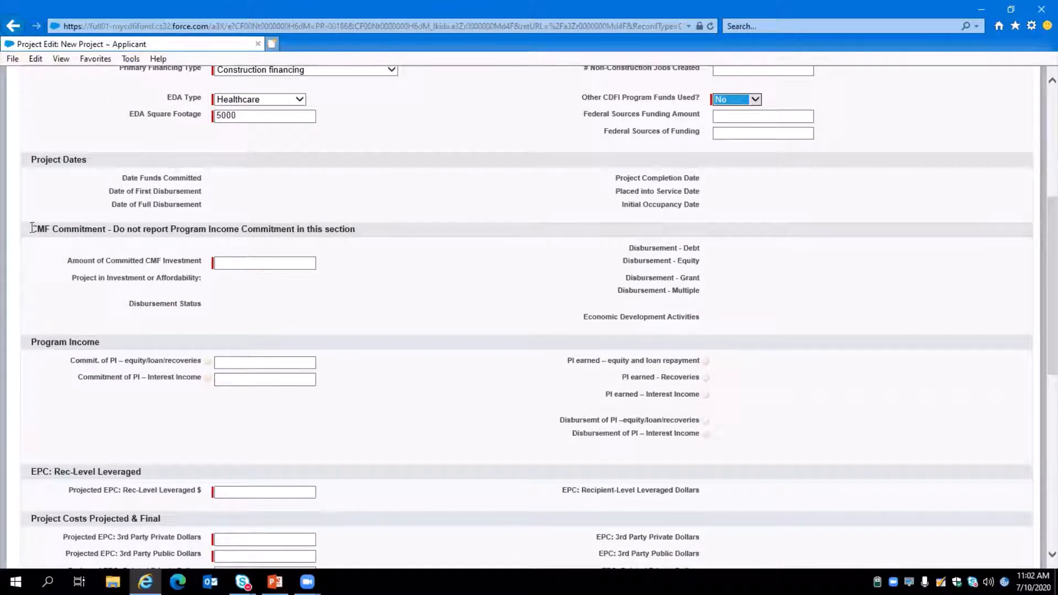
Enter 100000 as the amount of committed CMF investment.
{"action": "left_click", "coordinate": [238, 266]}
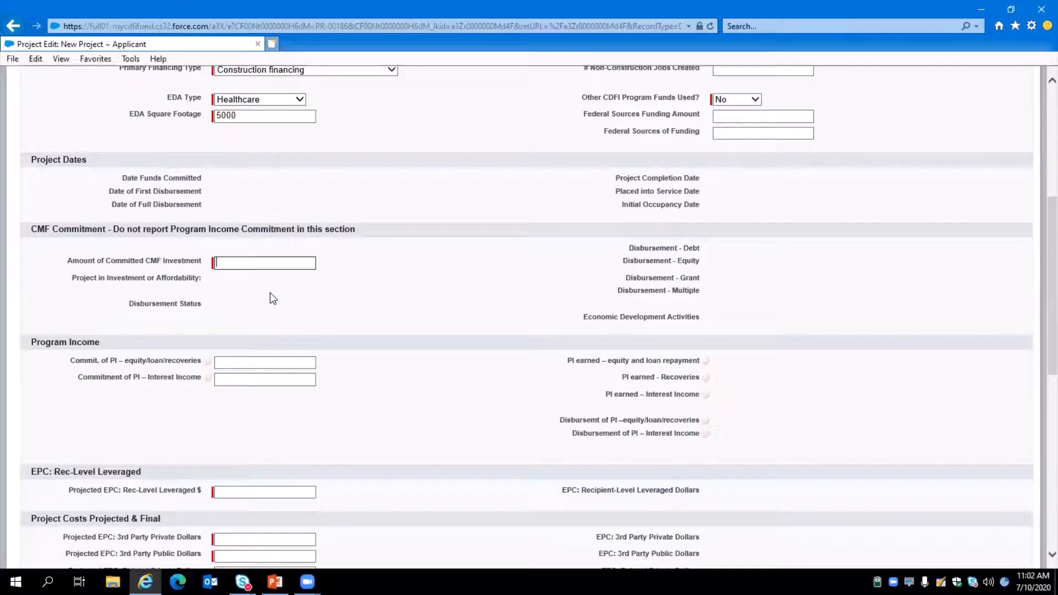
{"action": "type", "text": "100000"}
{"action": "scroll", "coordinate": [270, 292], "scroll_direction": "down", "scroll_amount": 1}
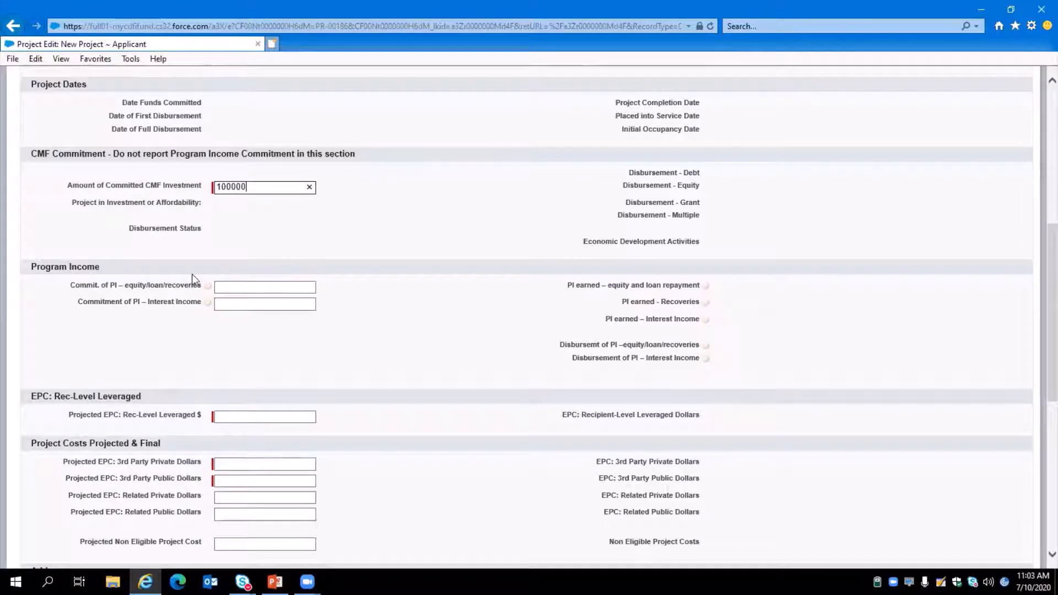
{"action": "scroll", "coordinate": [95, 270], "scroll_direction": "down", "scroll_amount": 1}
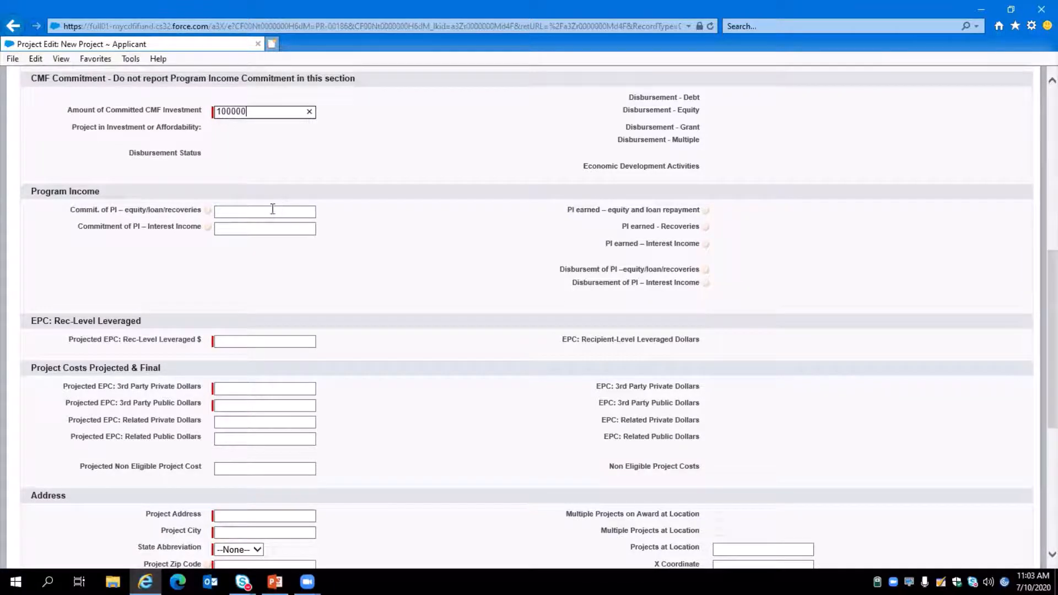
{"action": "scroll", "coordinate": [272, 212], "scroll_direction": "down", "scroll_amount": 1}
{"action": "scroll", "coordinate": [239, 200], "scroll_direction": "down", "scroll_amount": 1}
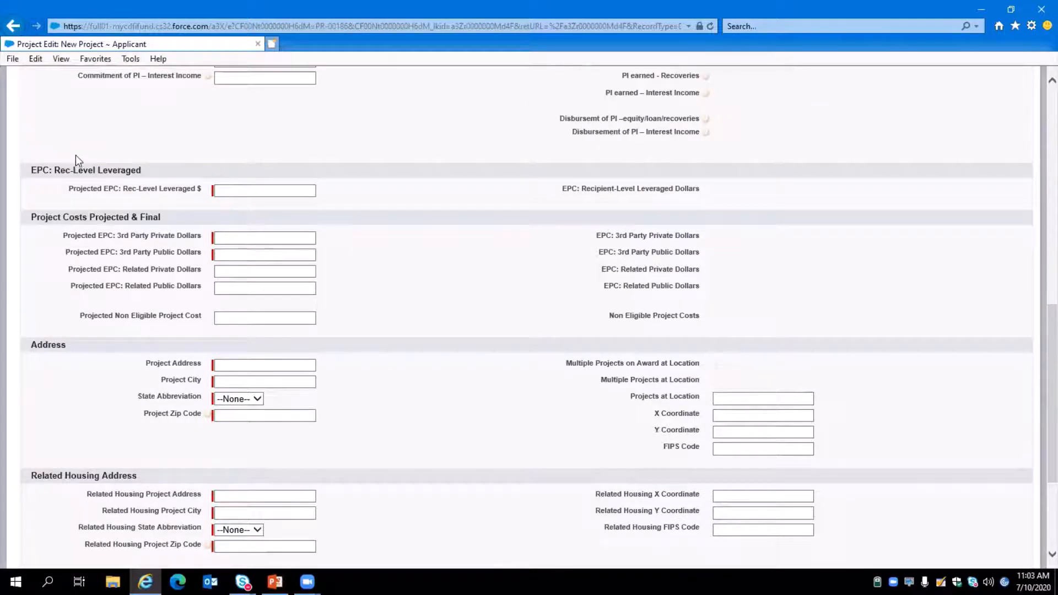
Enter 100000 as the projected EPC rec-level leveraged amount.
{"action": "left_click", "coordinate": [255, 187]}
{"action": "type", "text": "100"}
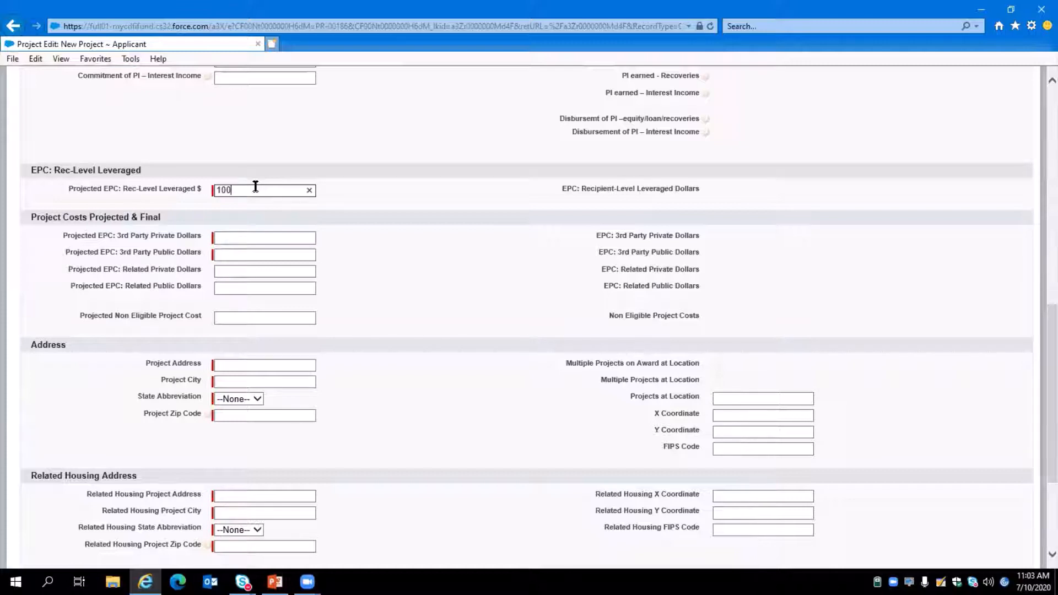
{"action": "type", "text": "000"}
{"action": "scroll", "coordinate": [254, 184], "scroll_direction": "down", "scroll_amount": 2}
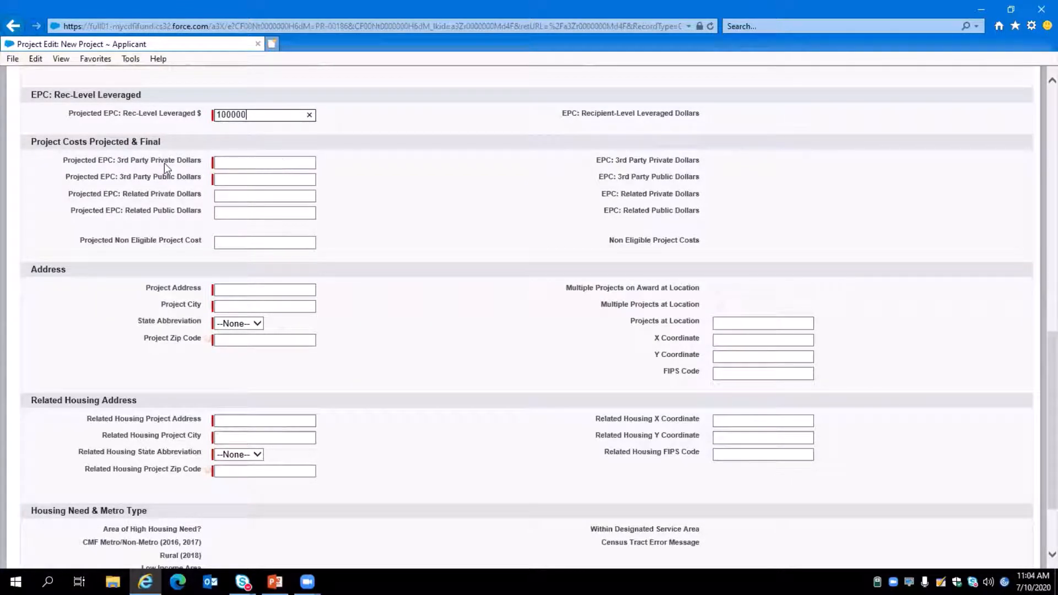
Set projected EPC 3rd party private dollars to 900000 and 3rd party public dollars to 100000.
{"action": "left_click", "coordinate": [258, 166]}
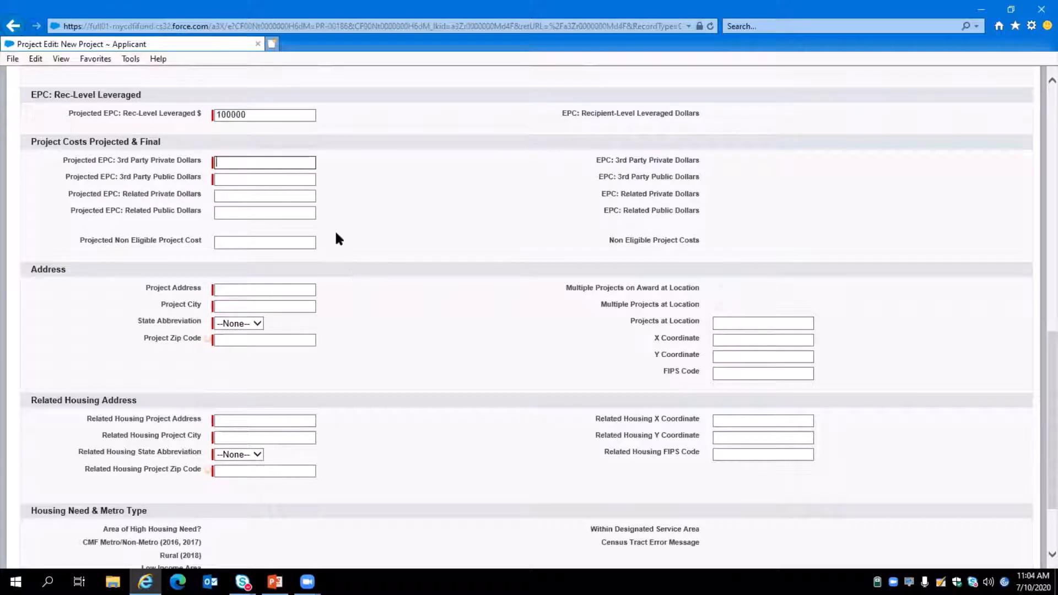
{"action": "type", "text": "900000"}
{"action": "key", "text": "Tab"}
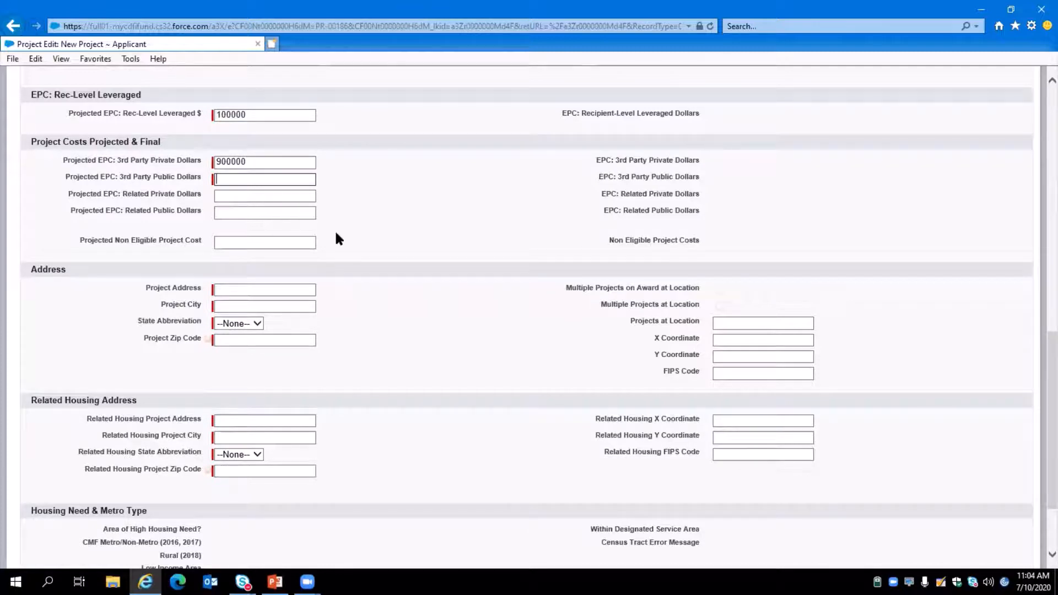
{"action": "type", "text": "100000"}
{"action": "scroll", "coordinate": [302, 201], "scroll_direction": "down", "scroll_amount": 2}
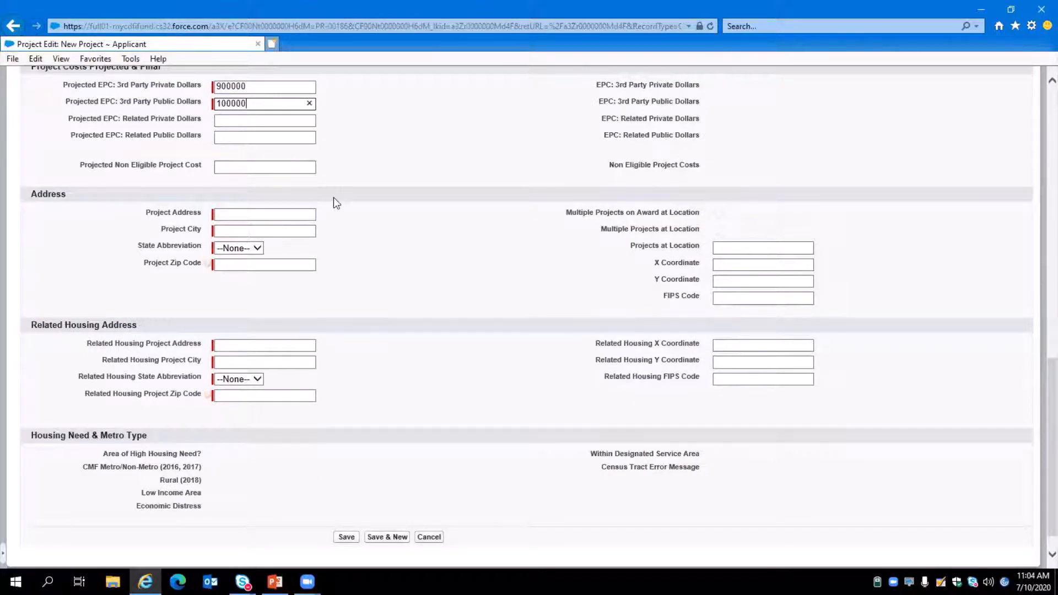
Enter the project address as 123 Main Street, city Omaha, state NE.
{"action": "left_click", "coordinate": [249, 214]}
{"action": "scroll", "coordinate": [238, 208], "scroll_direction": "down", "scroll_amount": 1}
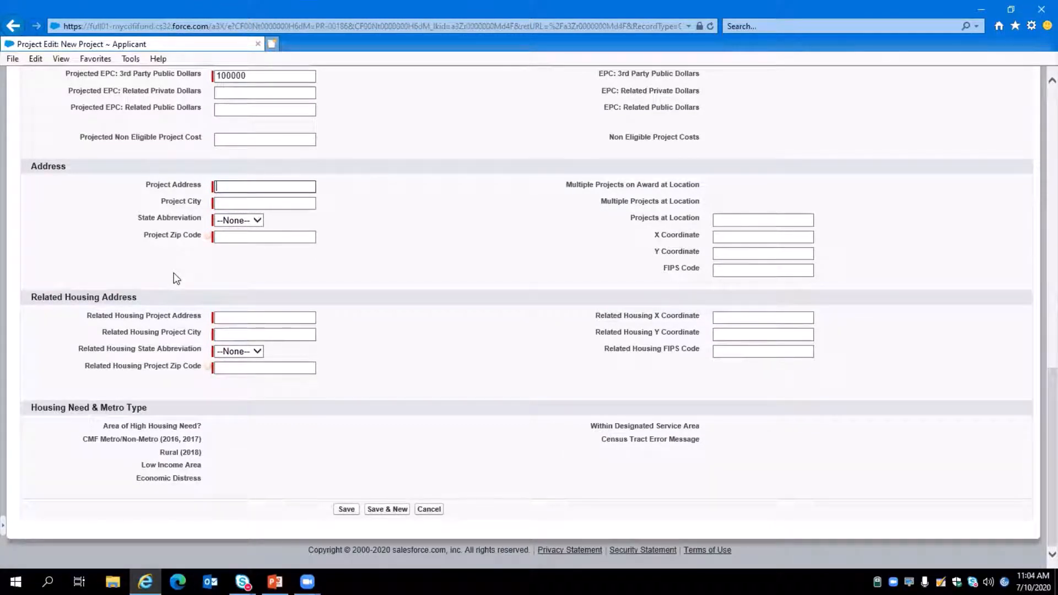
{"action": "type", "text": "123 "}
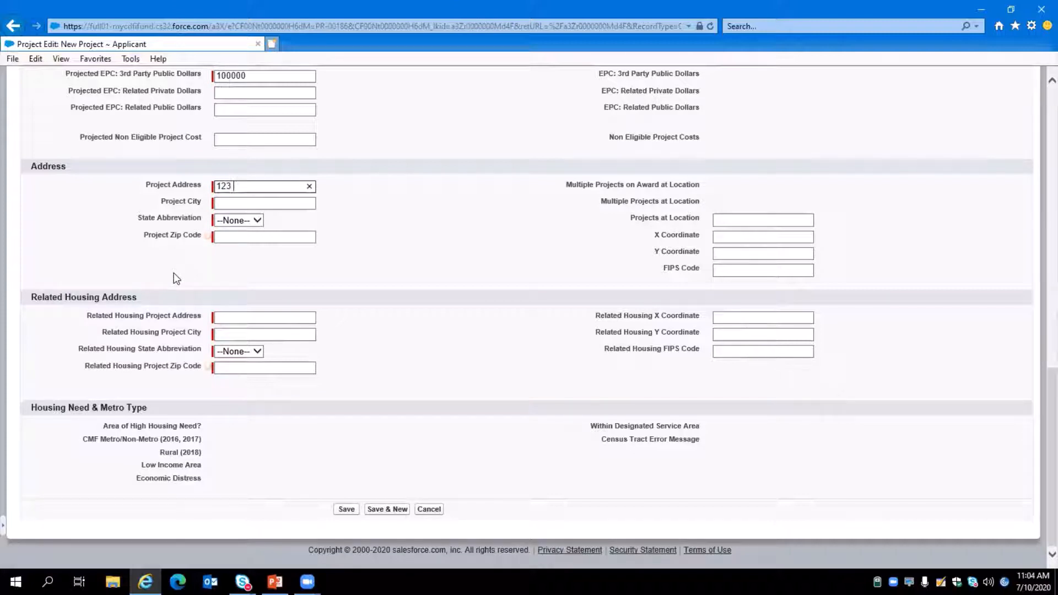
{"action": "type", "text": "Main Street"}
{"action": "key", "text": "Tab"}
{"action": "type", "text": "Omaha"}
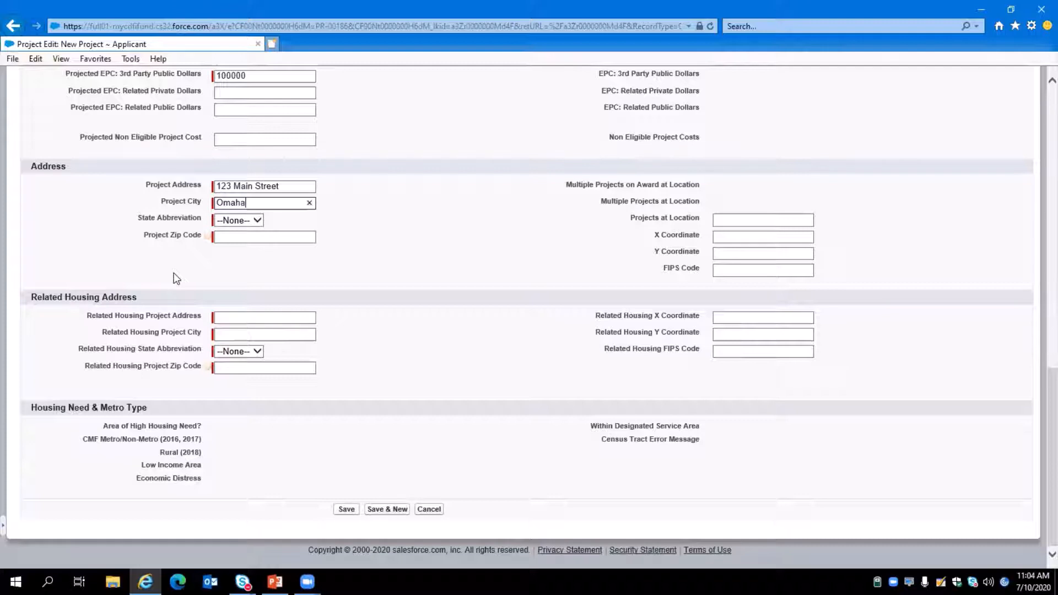
{"action": "key", "text": "Tab"}
{"action": "type", "text": "ne"}
{"action": "key", "text": "Tab"}
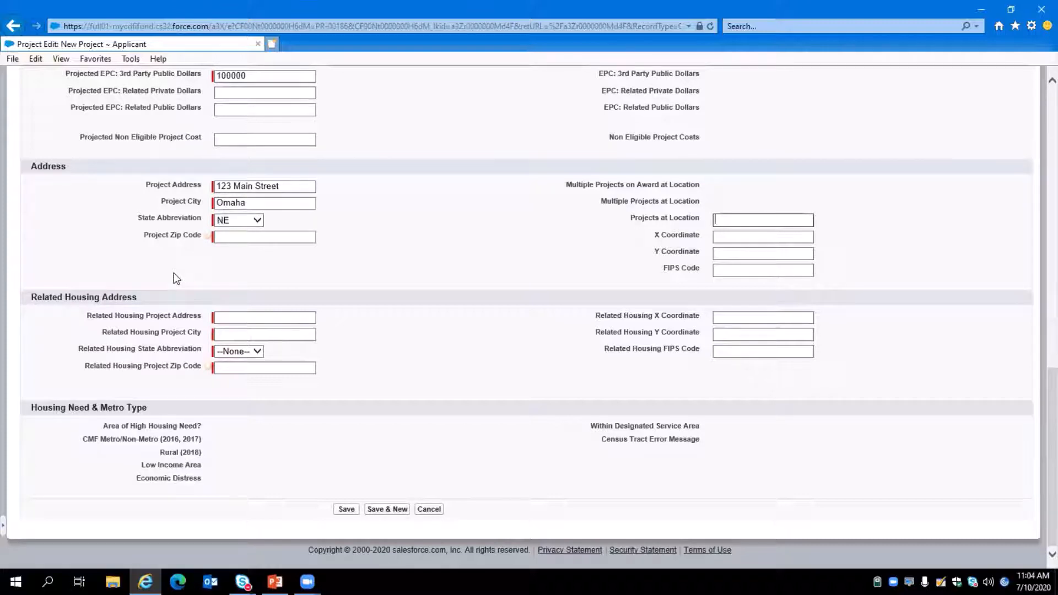
{"action": "type", "text": "68108"}
{"action": "key", "text": "BackSpace"}
{"action": "key", "text": "BackSpace"}
{"action": "key", "text": "BackSpace"}
{"action": "key", "text": "BackSpace"}
{"action": "key", "text": "BackSpace"}
Enter 68108 as the project zip code.
{"action": "left_click", "coordinate": [242, 237]}
{"action": "type", "text": "68"}
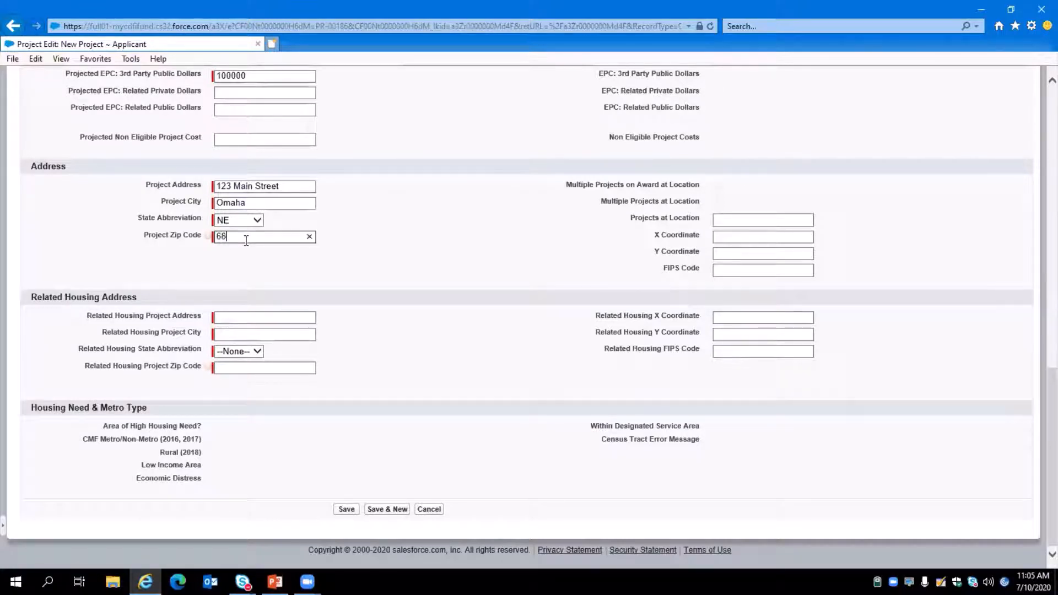
{"action": "type", "text": "108"}
{"action": "left_click", "coordinate": [246, 317]}
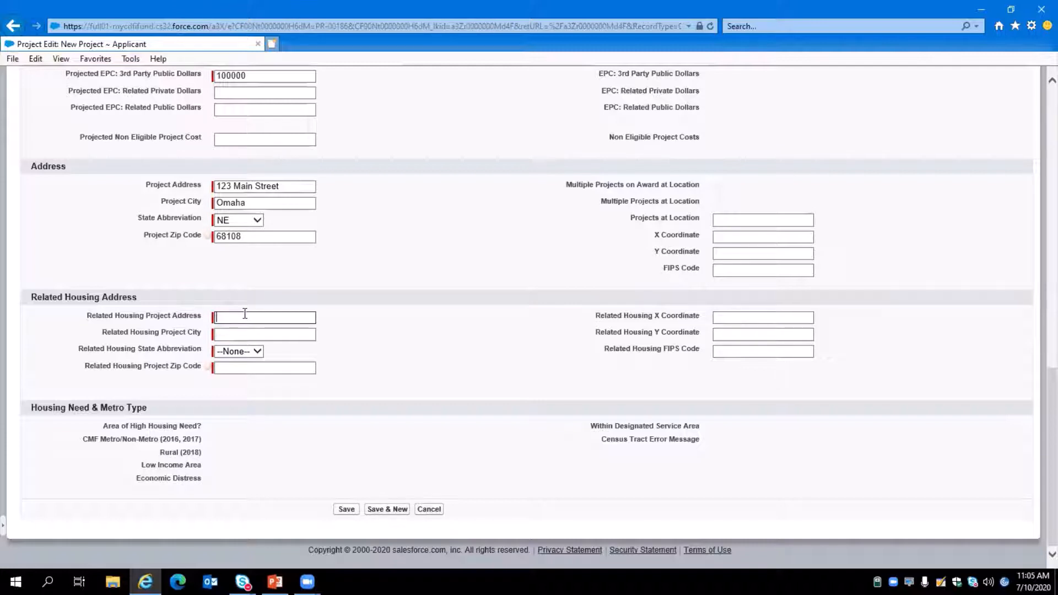
{"action": "type", "text": "456 Weshington St"}
{"action": "key", "text": "Tab"}
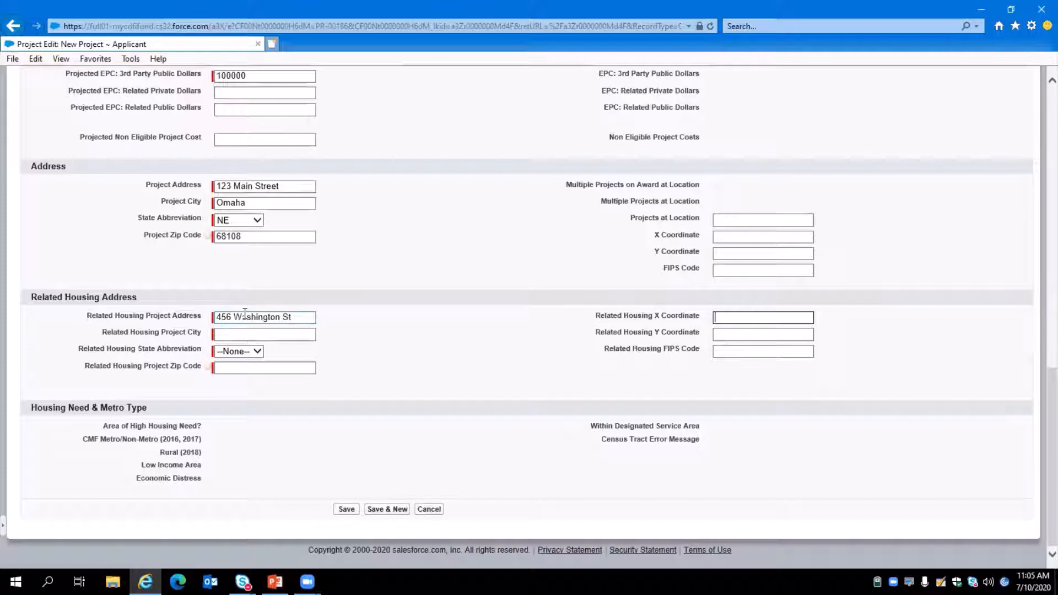
{"action": "key", "text": "Tab"}
{"action": "type", "text": "Oma"}
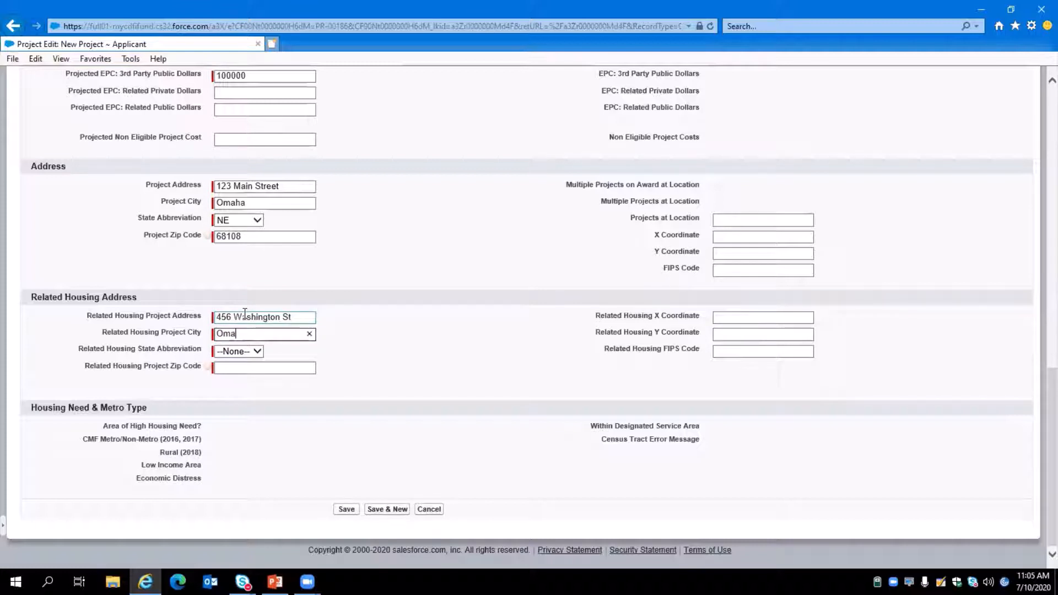
{"action": "type", "text": "ha"}
{"action": "key", "text": "Tab"}
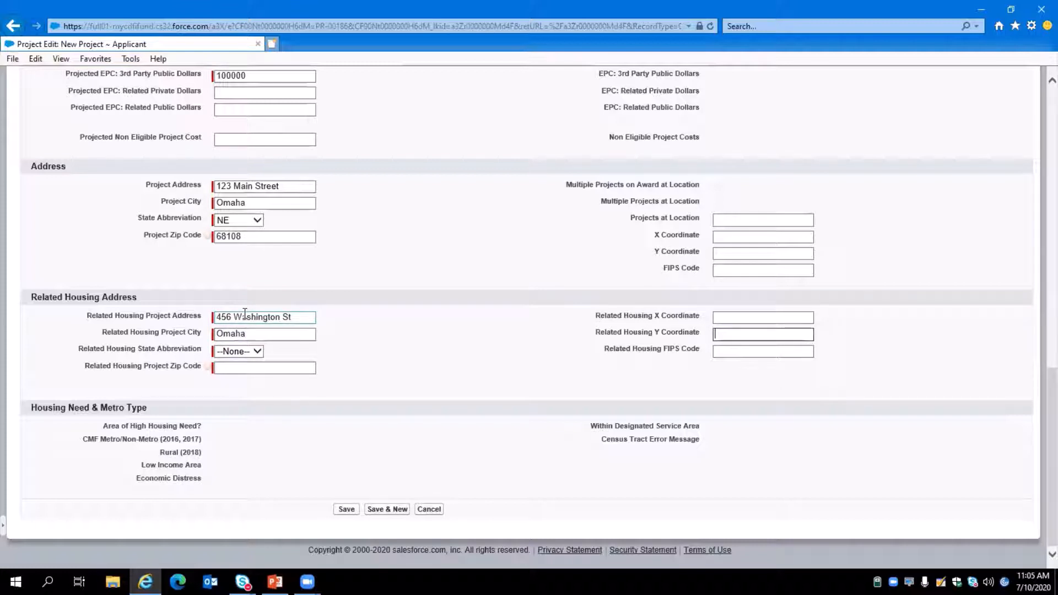
{"action": "key", "text": "Tab"}
{"action": "type", "text": "ne"}
{"action": "key", "text": "Tab"}
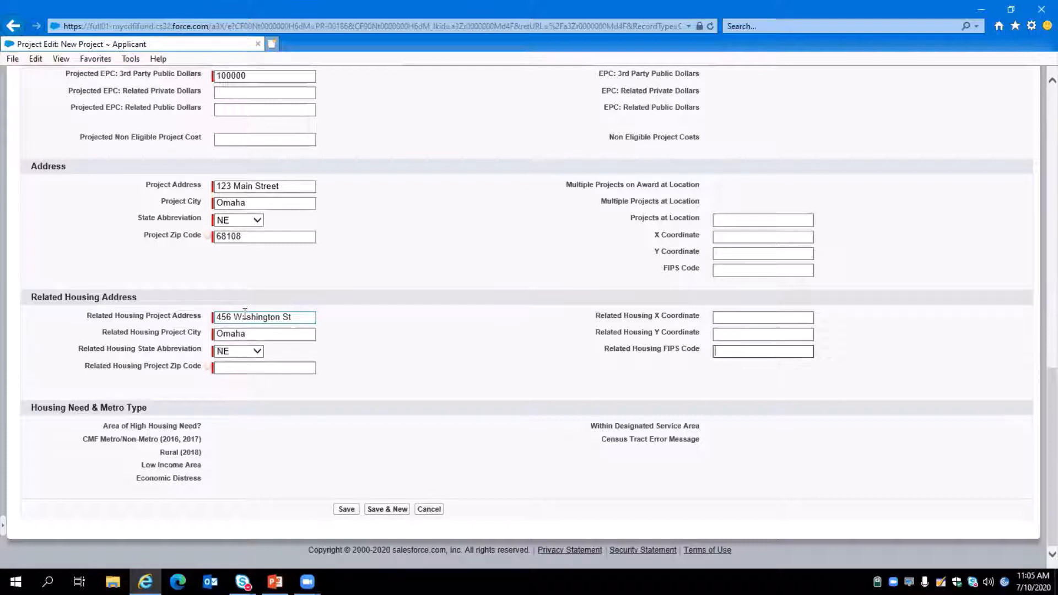
{"action": "key", "text": "Tab"}
{"action": "type", "text": "68108"}
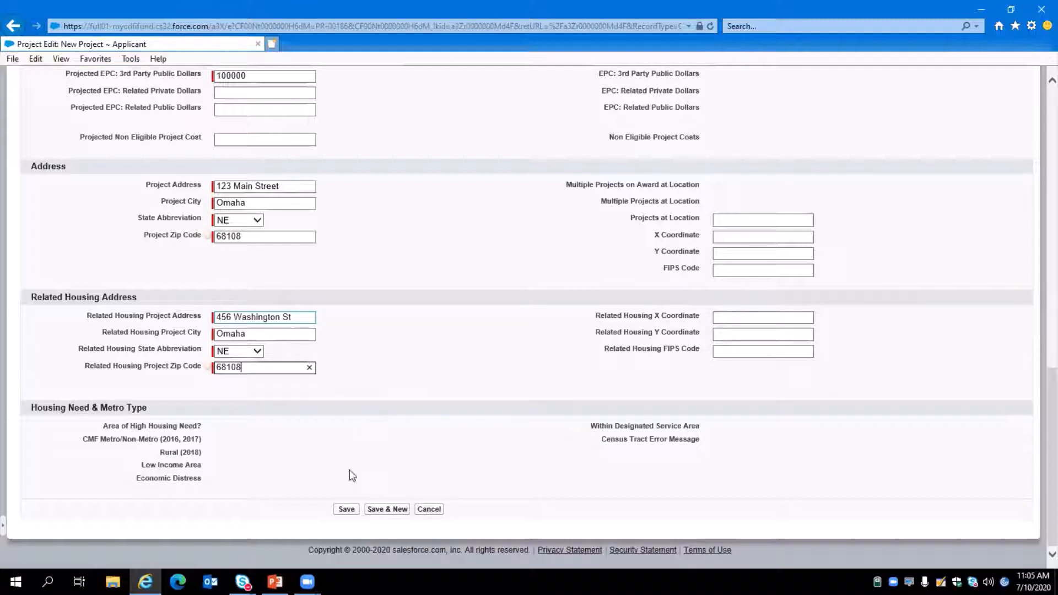
{"action": "left_click", "coordinate": [346, 509]}
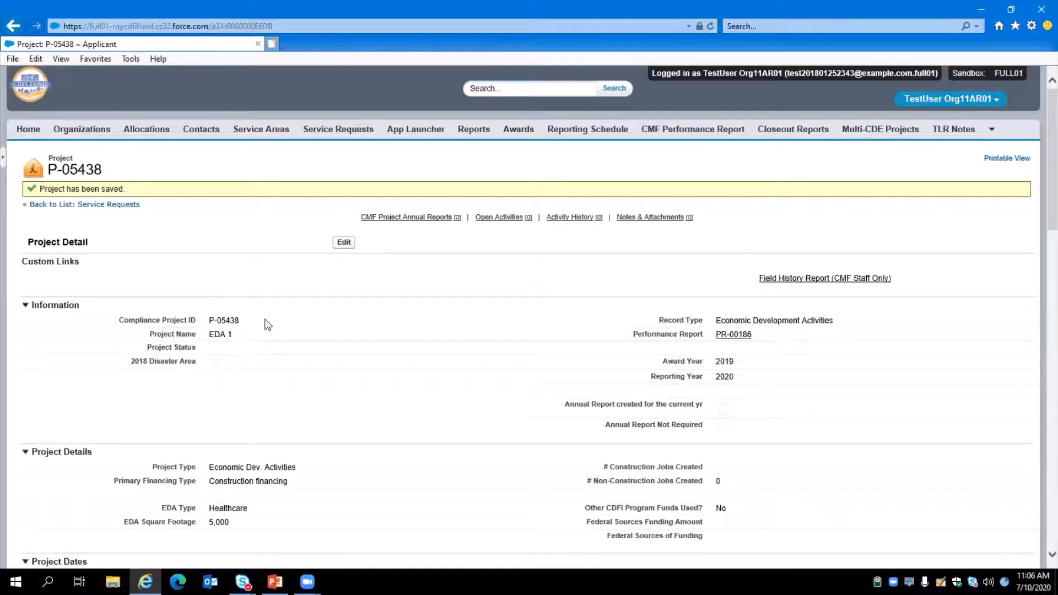
Create a new CMF project annual report for the saved project.
{"action": "scroll", "coordinate": [634, 392], "scroll_direction": "down", "scroll_amount": 1}
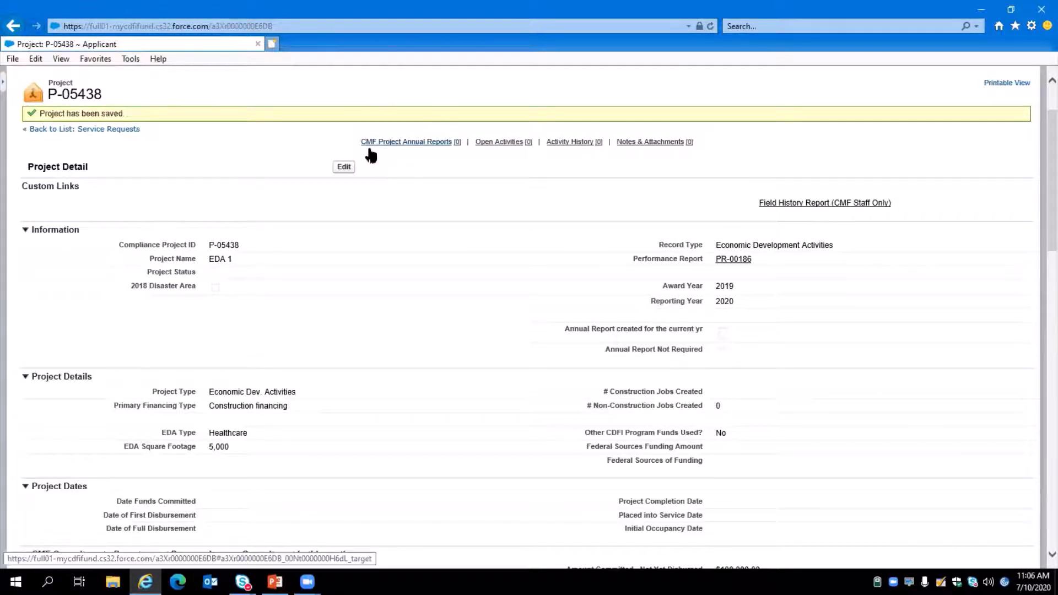
{"action": "mouse_move", "coordinate": [373, 144]}
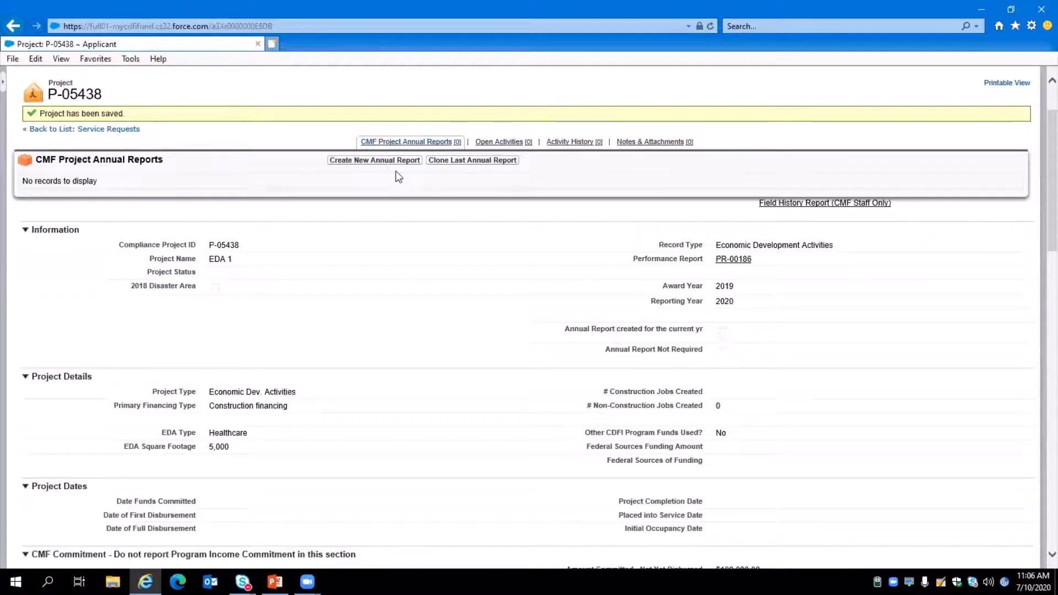
{"action": "left_click", "coordinate": [392, 162]}
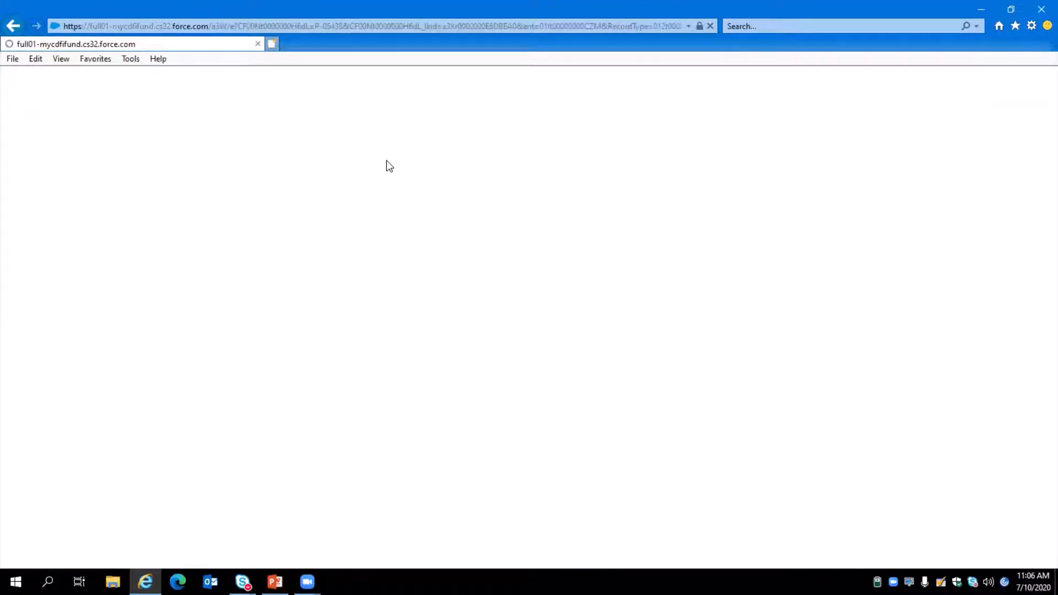
{"action": "scroll", "coordinate": [386, 160], "scroll_direction": "down", "scroll_amount": 1}
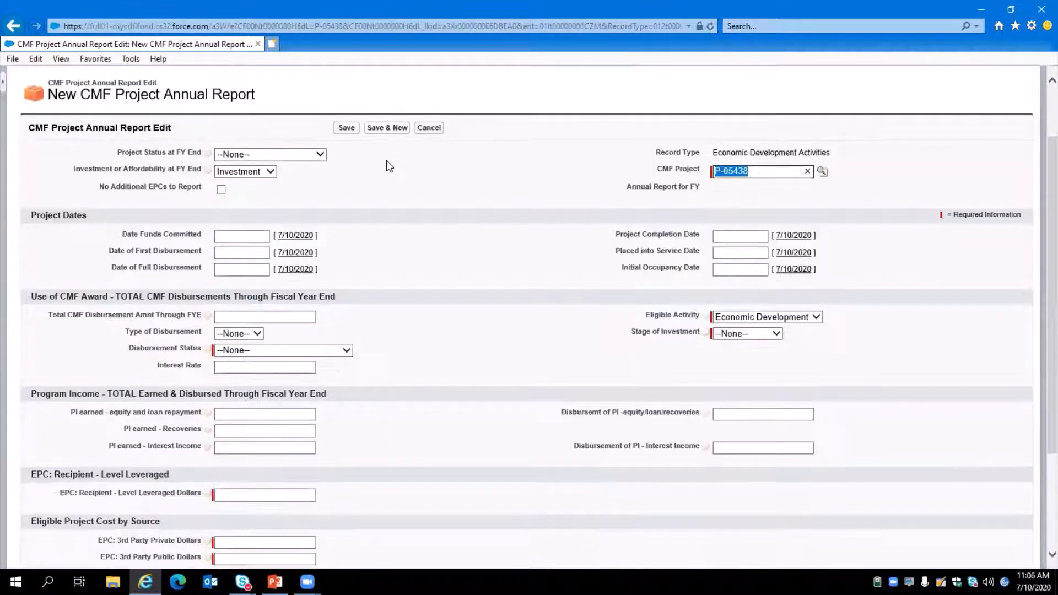
Set the project status at FY end to Partially Complete and investment or affordability at FY end to Investment.
{"action": "left_click", "coordinate": [317, 159]}
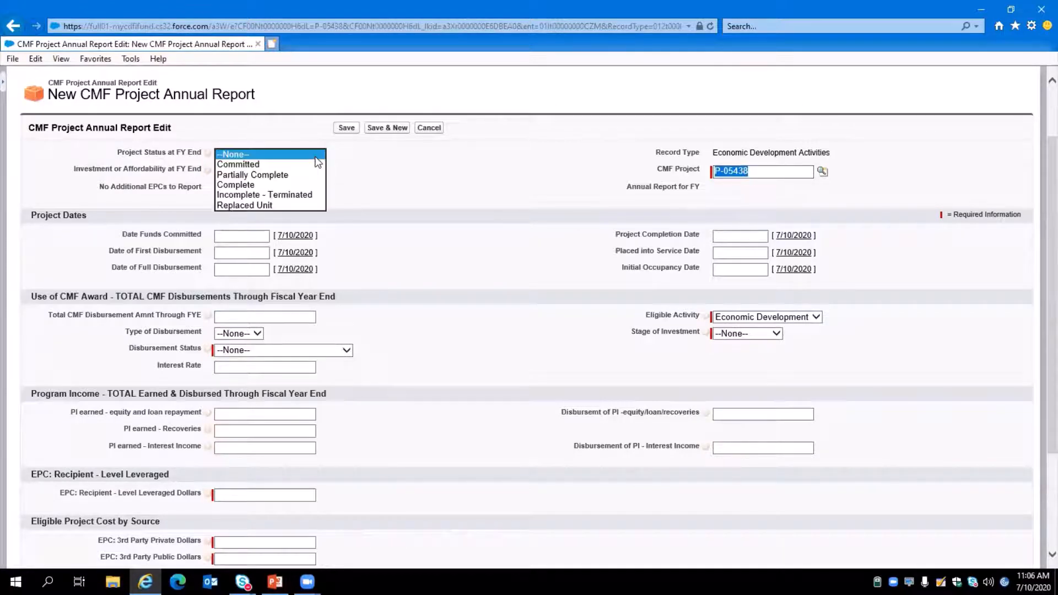
{"action": "left_click", "coordinate": [273, 175]}
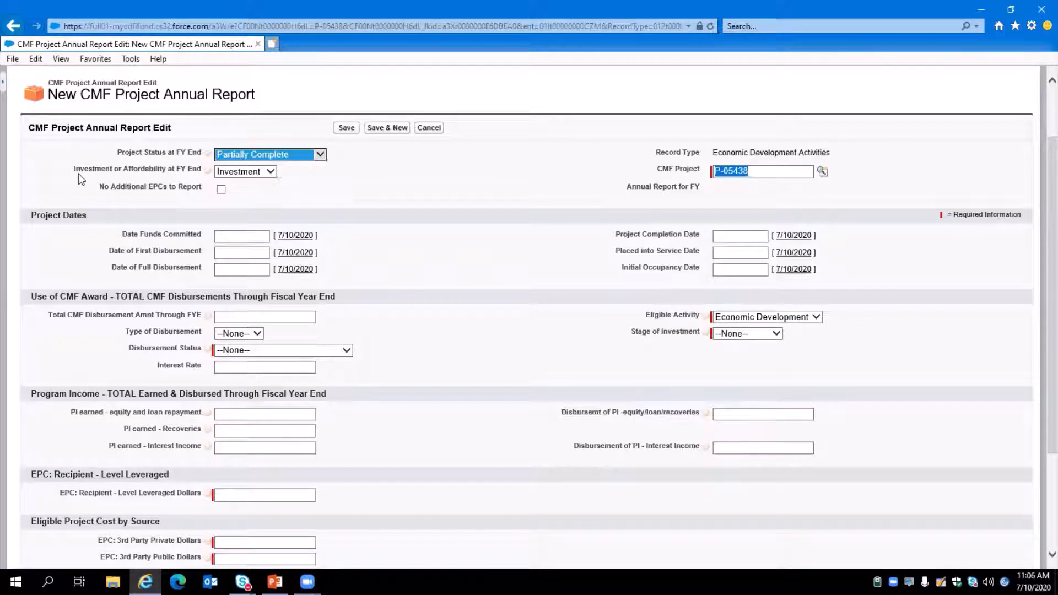
{"action": "left_click", "coordinate": [254, 178]}
{"action": "left_click", "coordinate": [256, 172]}
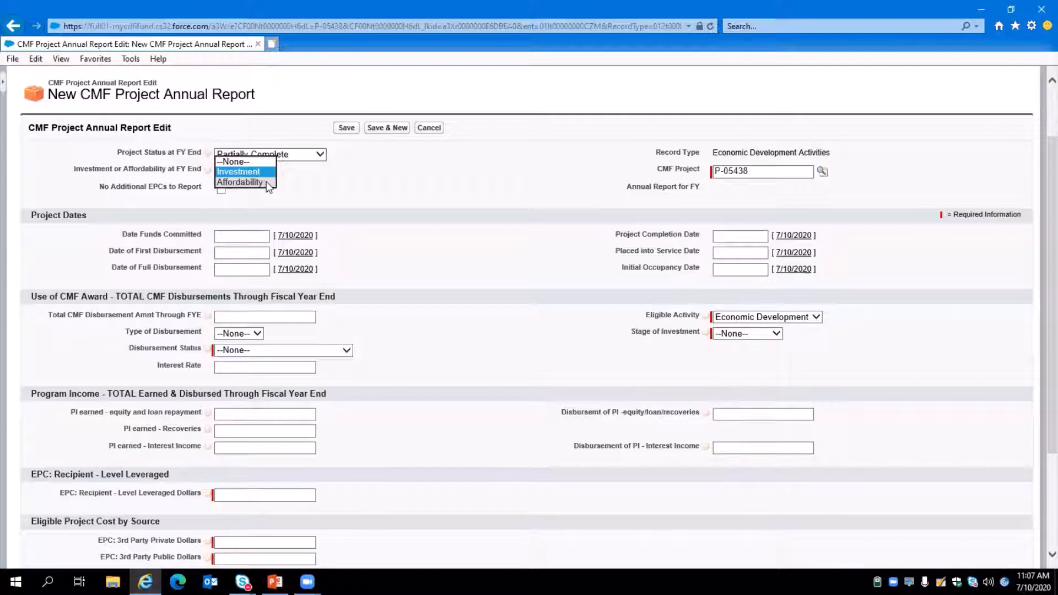
{"action": "left_click", "coordinate": [251, 172]}
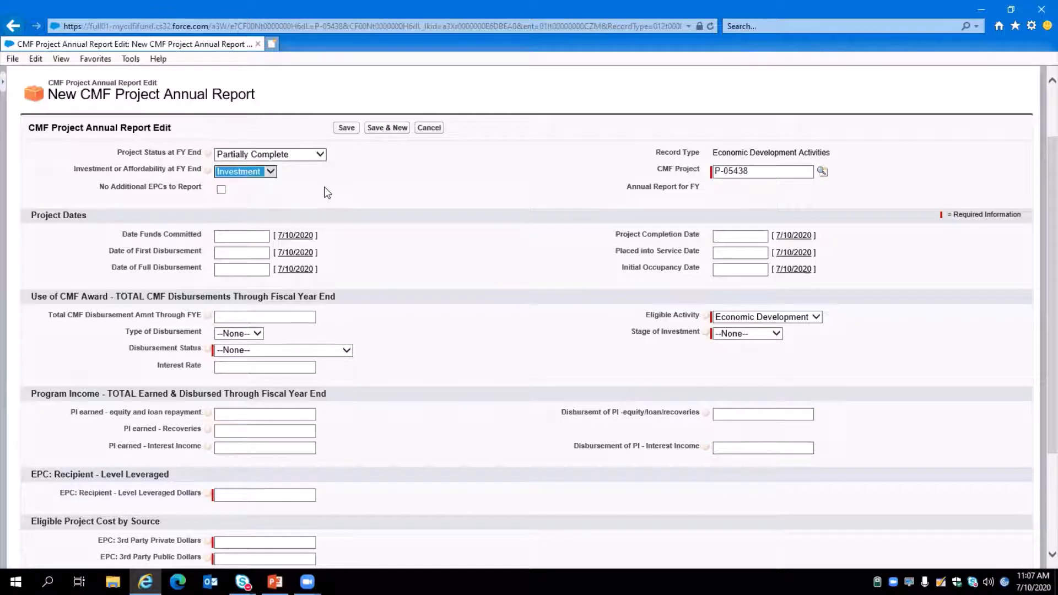
Set the date funds committed to 7/1/2020 and the first and full disbursement dates to today, 7/10/2020.
{"action": "scroll", "coordinate": [415, 187], "scroll_direction": "down", "scroll_amount": 3}
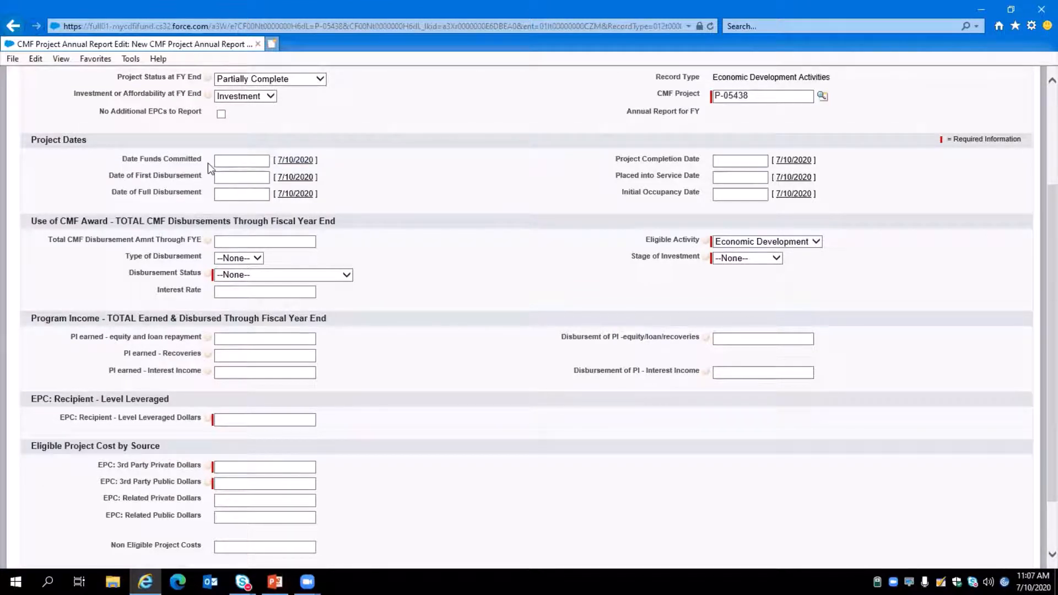
{"action": "left_click", "coordinate": [231, 161]}
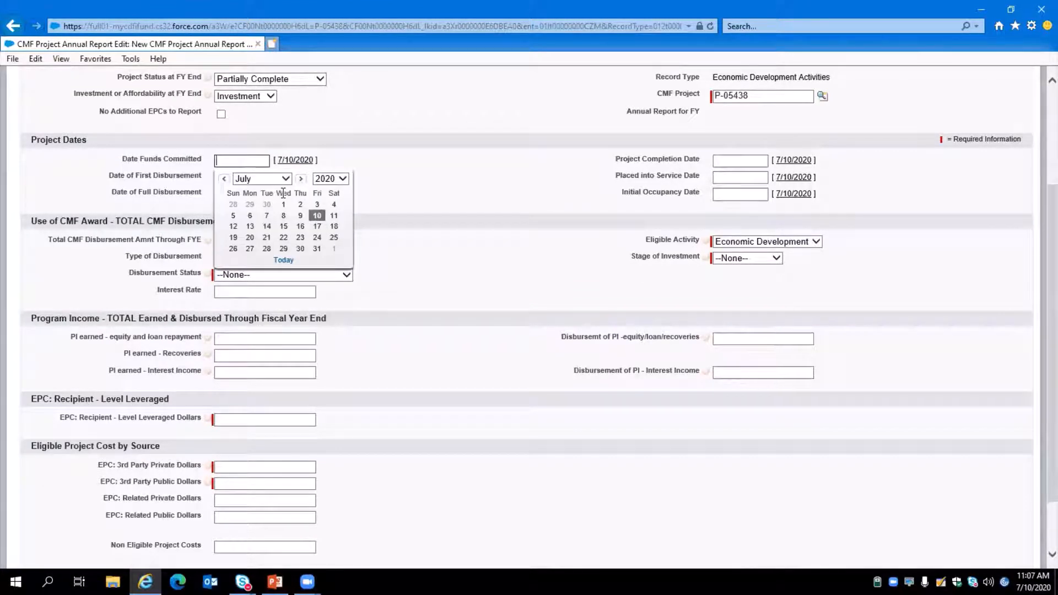
{"action": "type", "text": "7/1/2020"}
{"action": "left_click", "coordinate": [283, 201]}
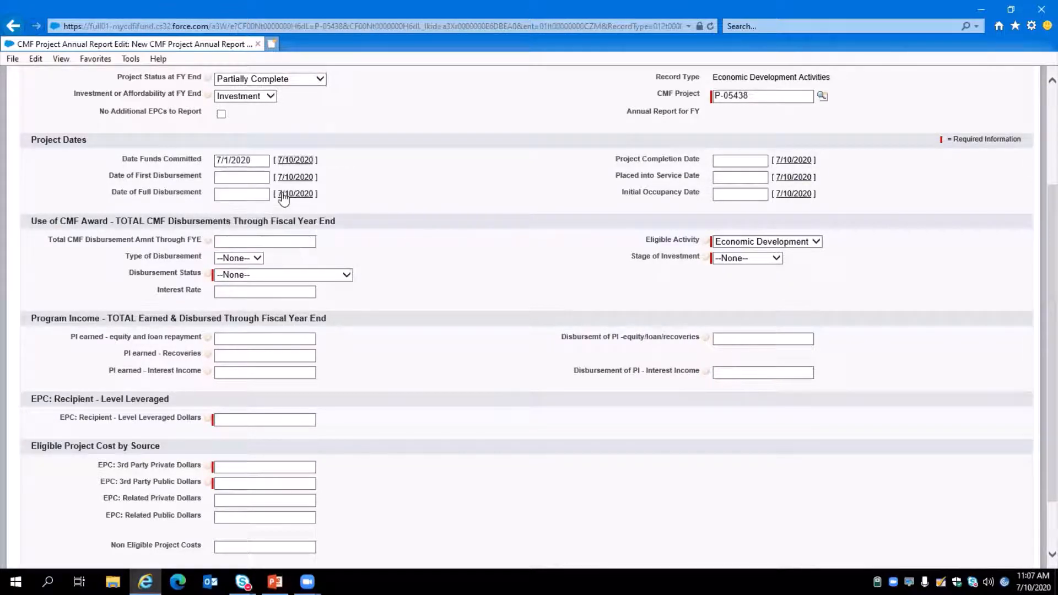
{"action": "left_click", "coordinate": [228, 177]}
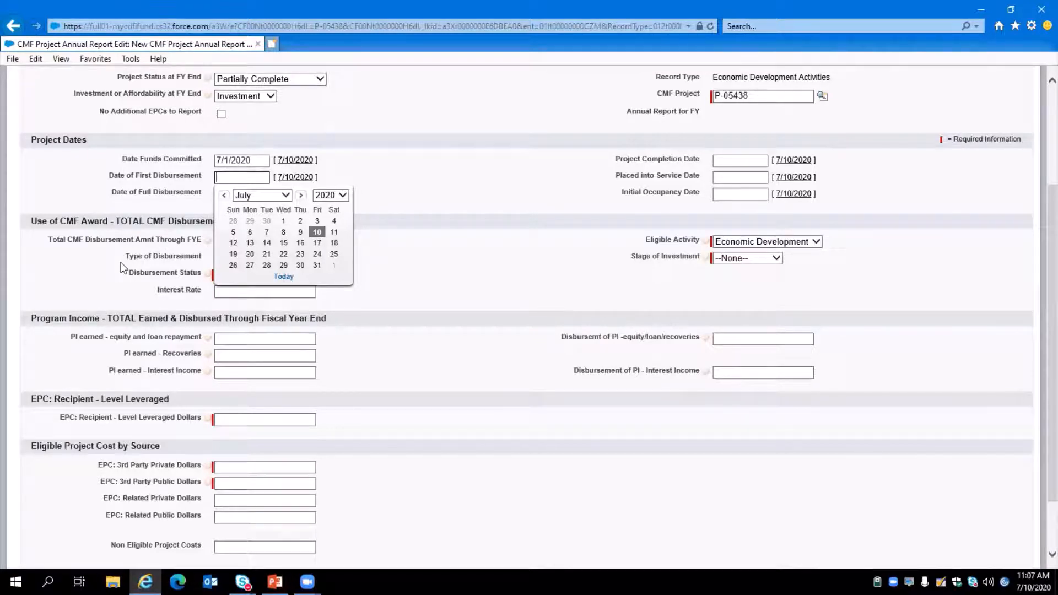
{"action": "left_click", "coordinate": [296, 177]}
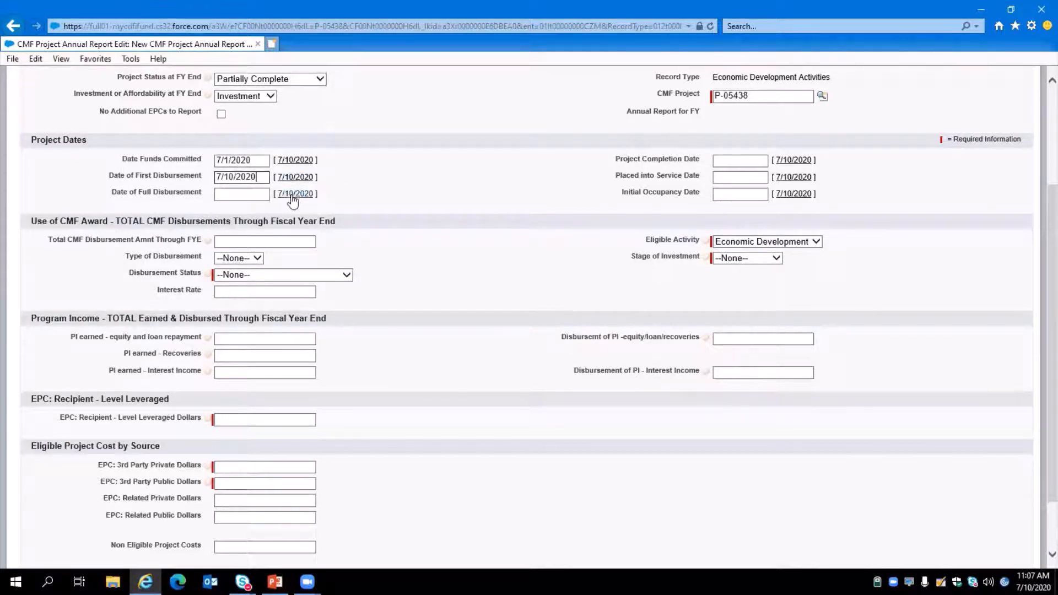
{"action": "left_click", "coordinate": [294, 198]}
{"action": "scroll", "coordinate": [410, 201], "scroll_direction": "up", "scroll_amount": 2}
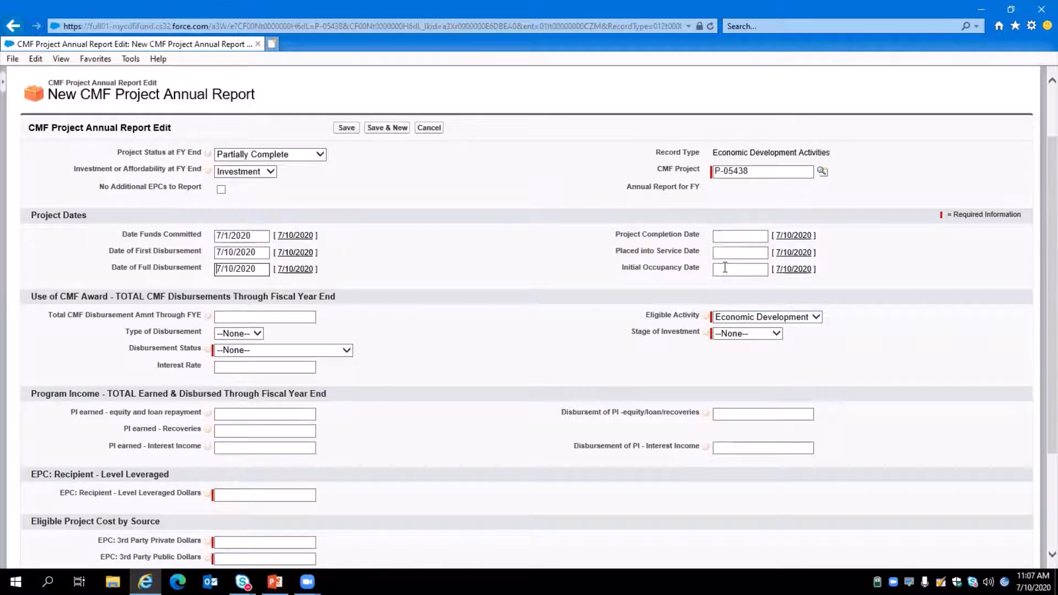
Enter 100000 as the total CMF disbursement amount through FYE.
{"action": "scroll", "coordinate": [725, 267], "scroll_direction": "down", "scroll_amount": 1}
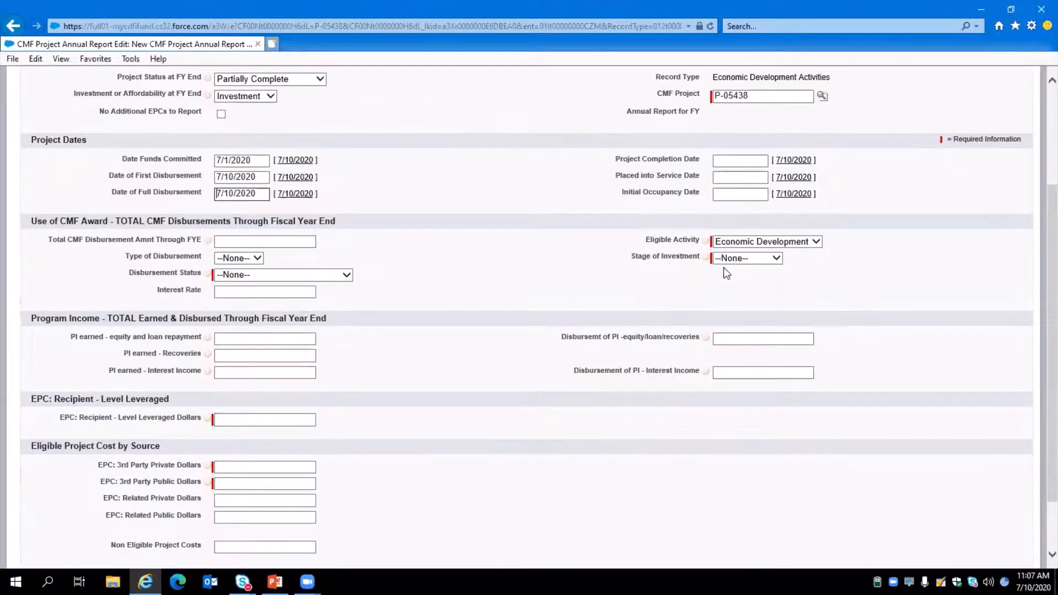
{"action": "scroll", "coordinate": [411, 281], "scroll_direction": "down", "scroll_amount": 1}
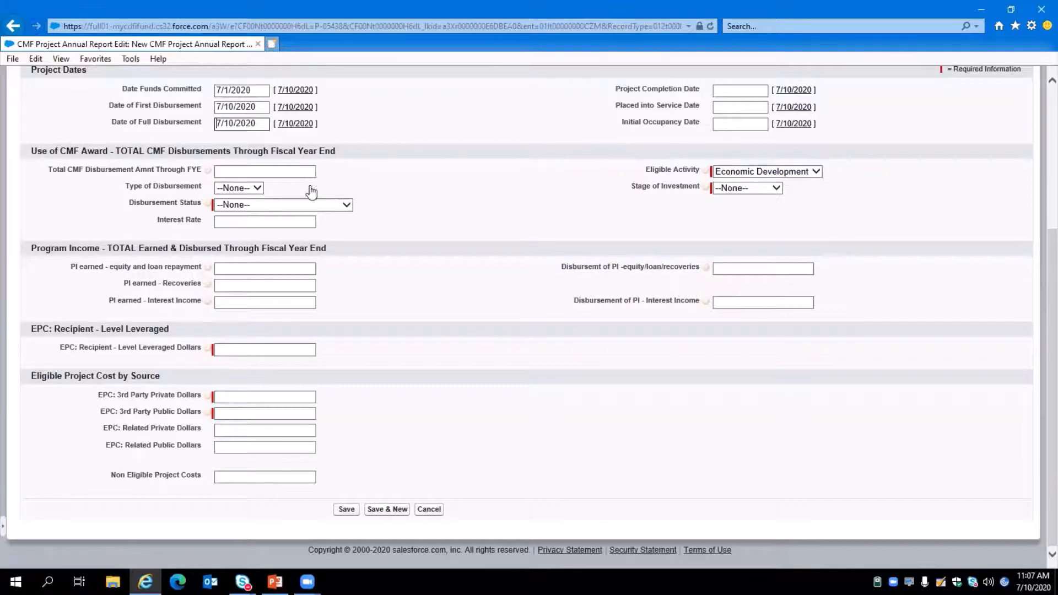
{"action": "scroll", "coordinate": [365, 256], "scroll_direction": "up", "scroll_amount": 3}
{"action": "scroll", "coordinate": [372, 279], "scroll_direction": "down", "scroll_amount": 2}
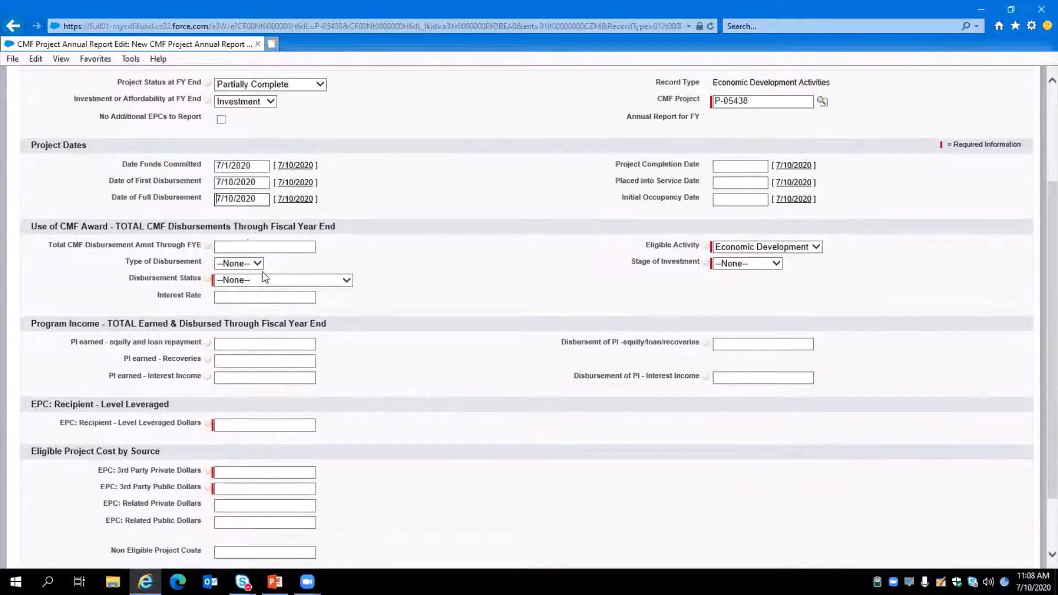
{"action": "left_click", "coordinate": [247, 244]}
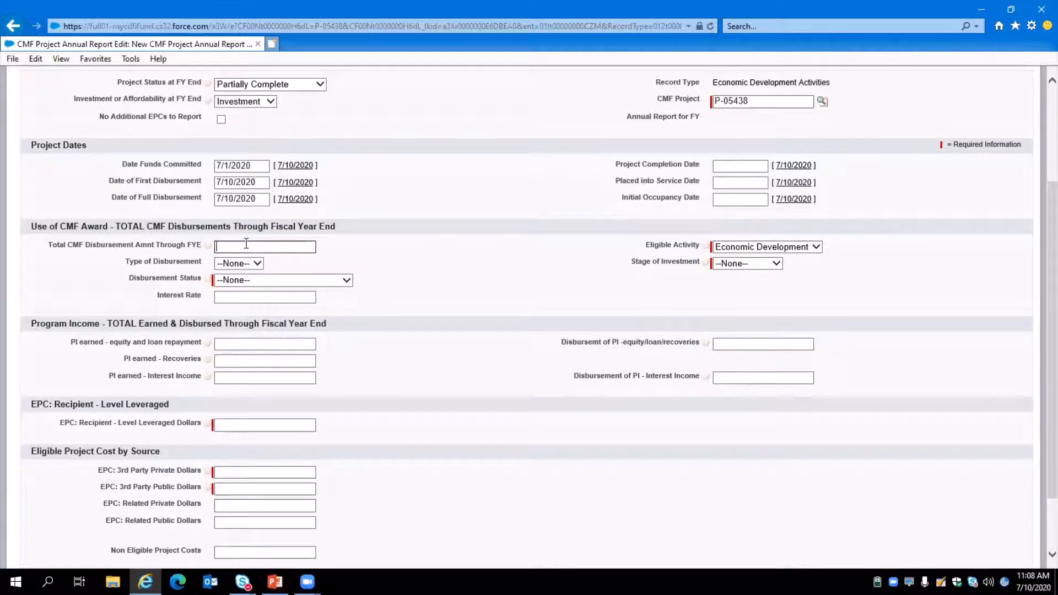
{"action": "type", "text": "100000"}
Set the type of disbursement to Debt and the disbursement status to Fully Disbursed.
{"action": "left_click", "coordinate": [255, 263]}
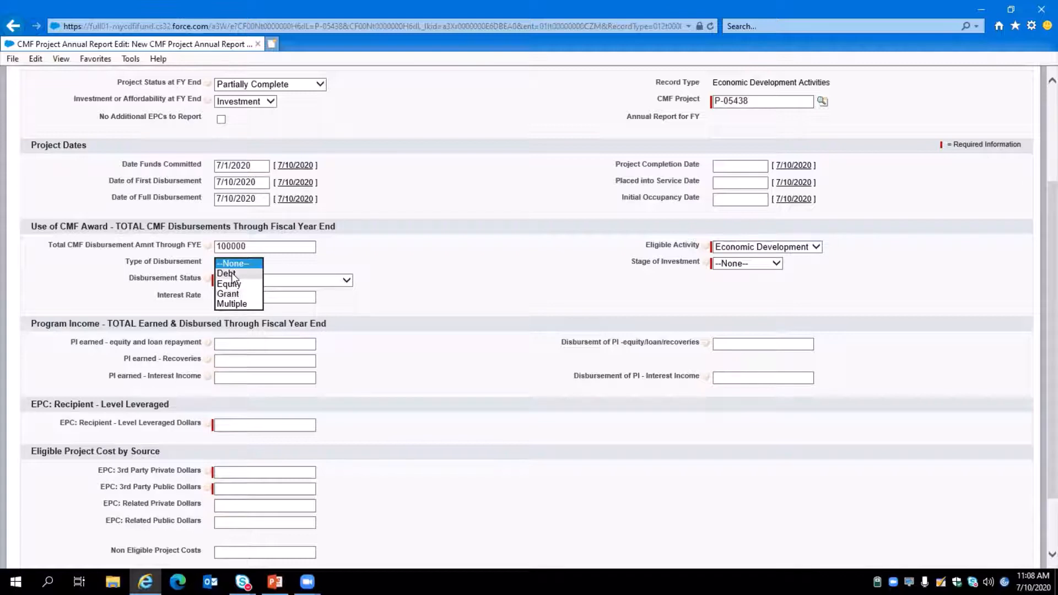
{"action": "left_click", "coordinate": [231, 272]}
{"action": "left_click", "coordinate": [266, 280]}
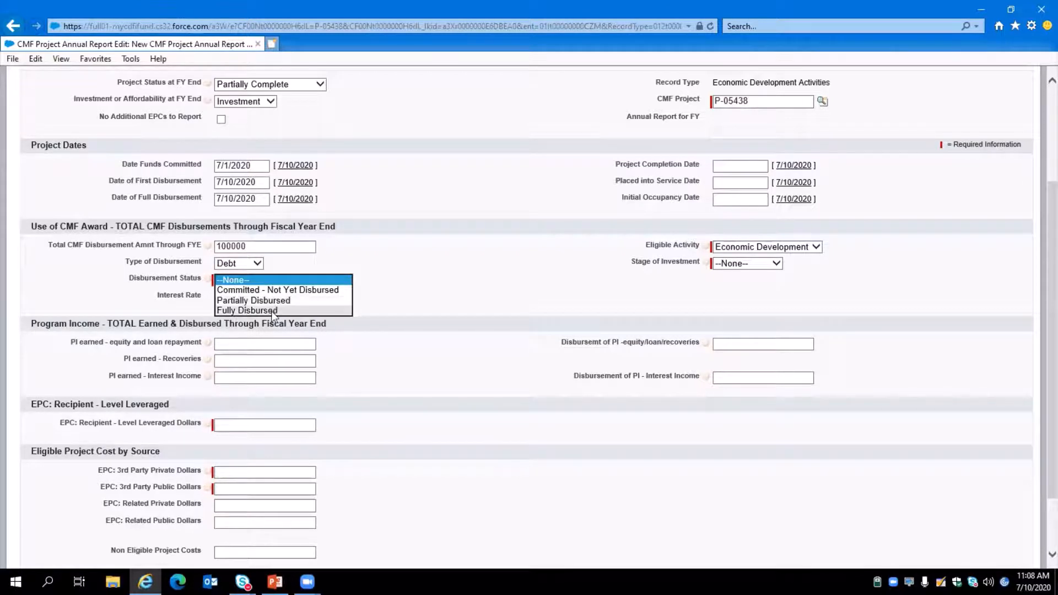
{"action": "left_click", "coordinate": [271, 310]}
Enter an interest rate of 2 and set the stage of investment to Investment.
{"action": "left_click", "coordinate": [248, 297]}
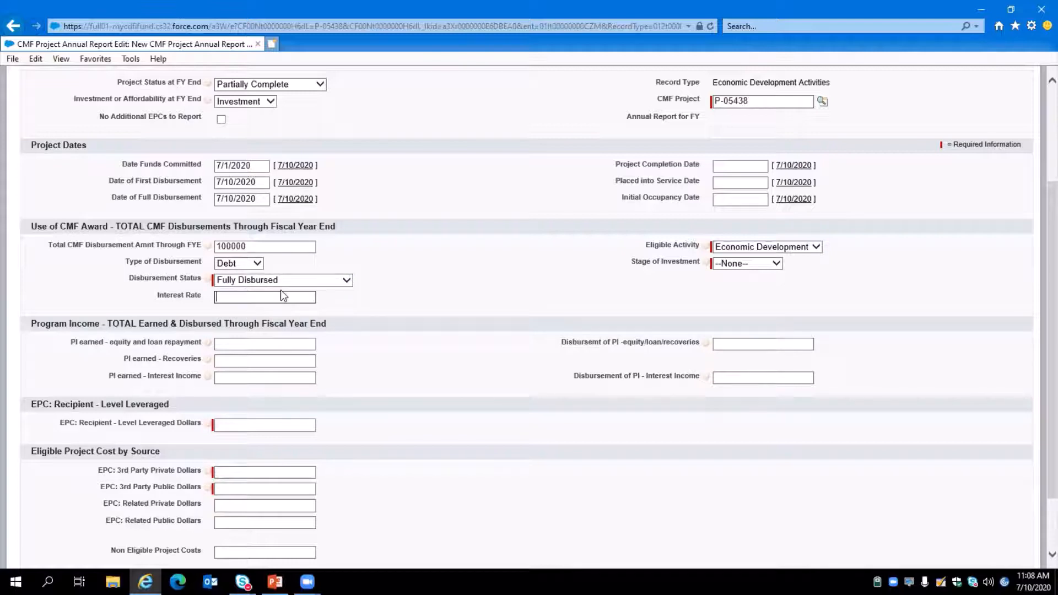
{"action": "type", "text": "2"}
{"action": "left_click", "coordinate": [739, 250]}
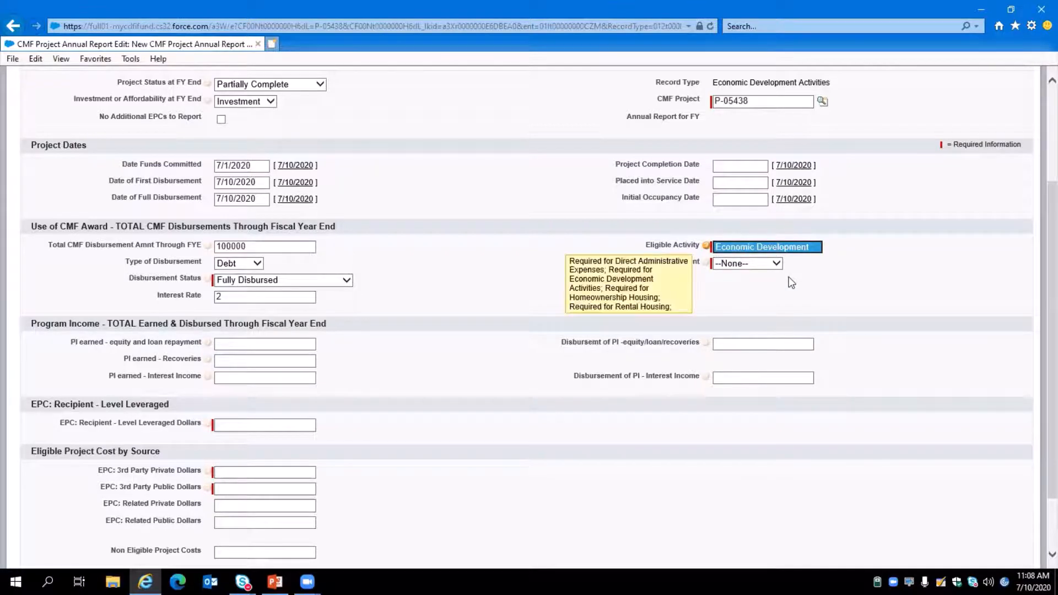
{"action": "left_click", "coordinate": [767, 264]}
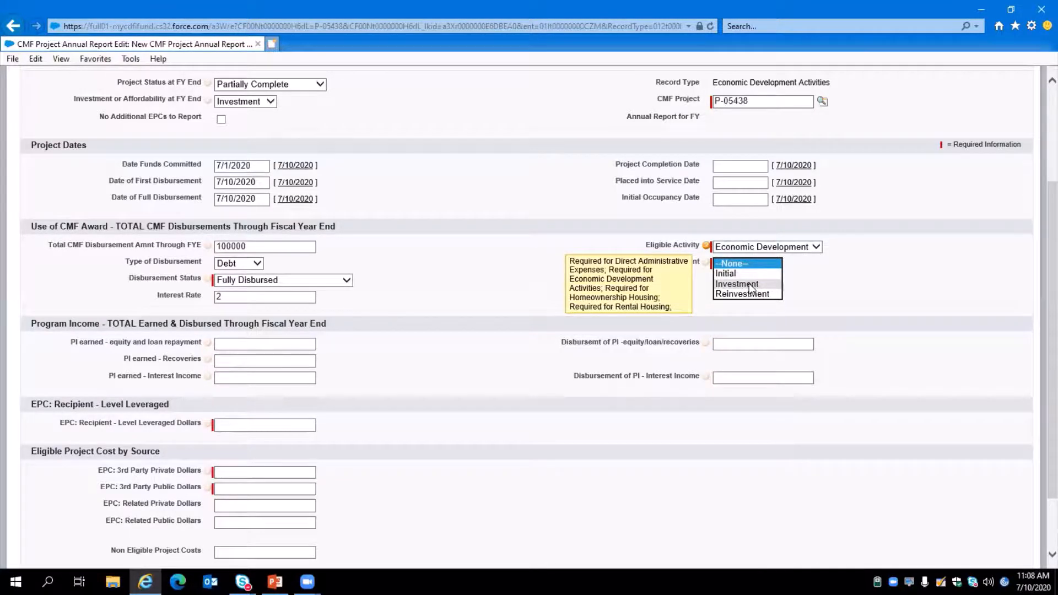
{"action": "left_click", "coordinate": [703, 309]}
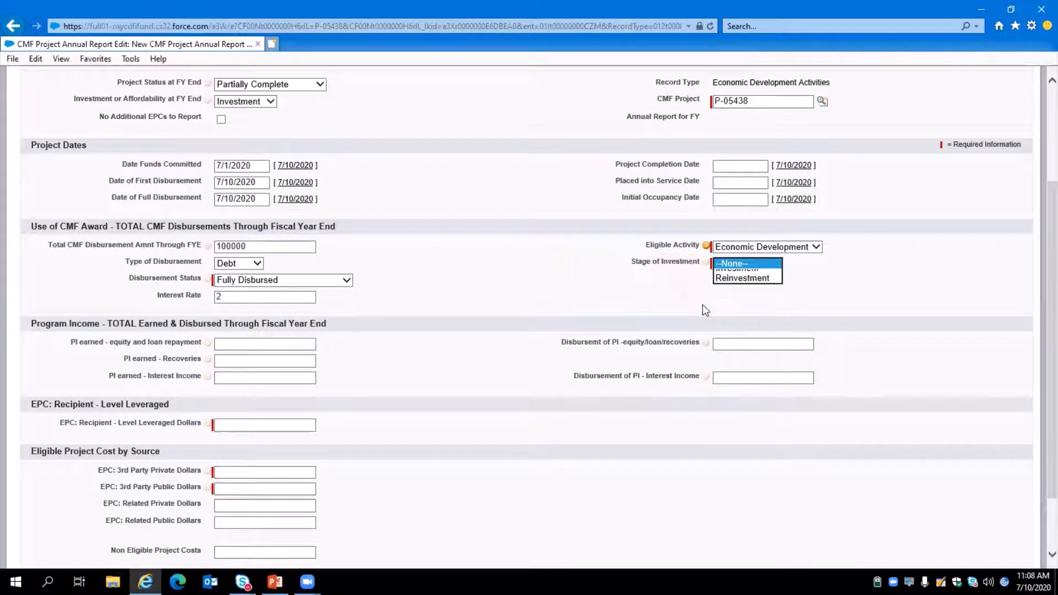
{"action": "left_click", "coordinate": [742, 262]}
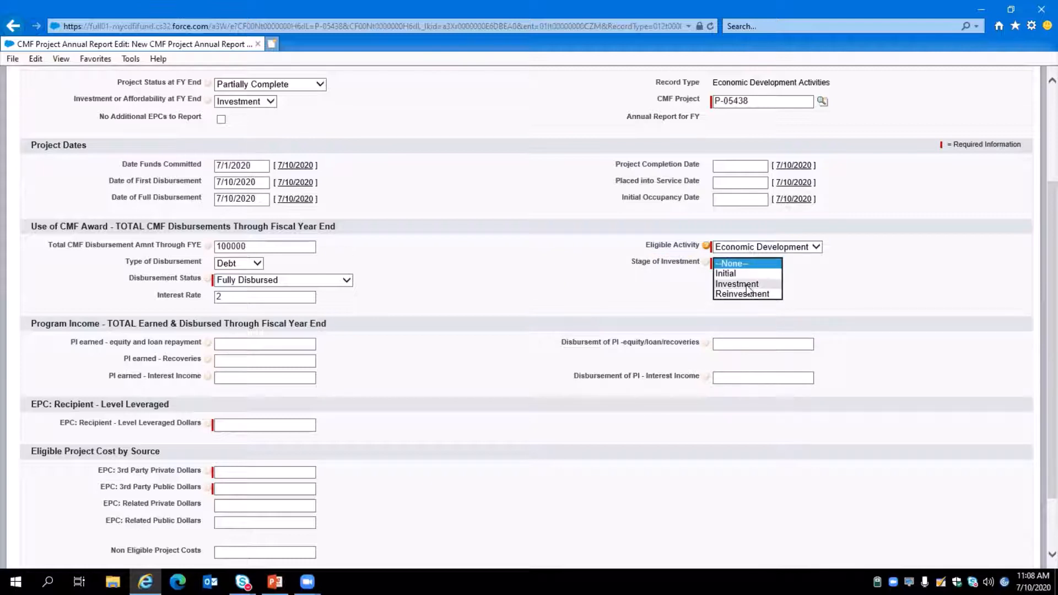
{"action": "left_click", "coordinate": [736, 285]}
{"action": "left_click", "coordinate": [428, 330]}
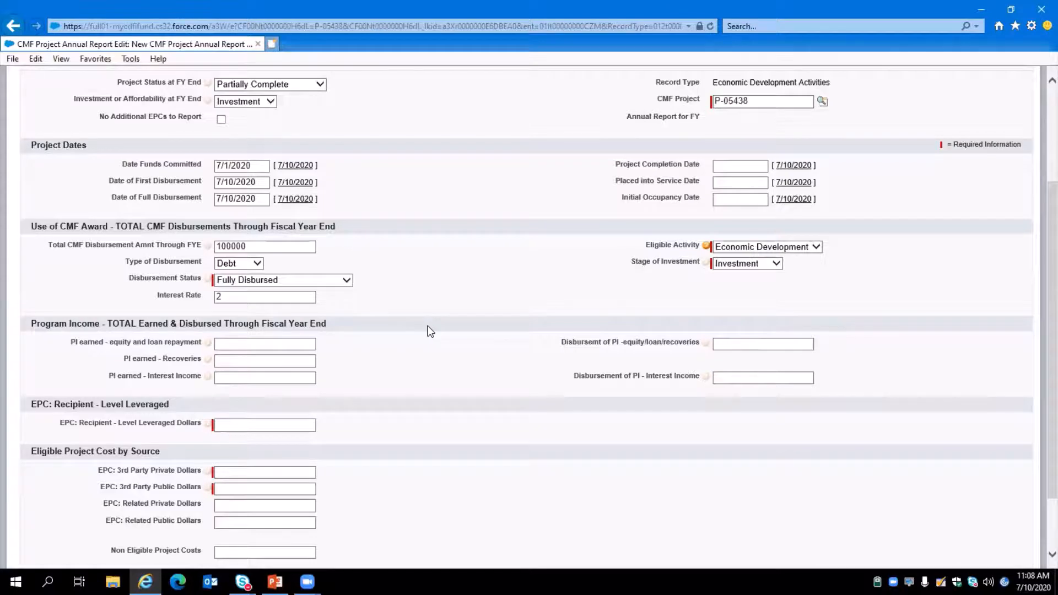
{"action": "scroll", "coordinate": [462, 290], "scroll_direction": "up", "scroll_amount": 3}
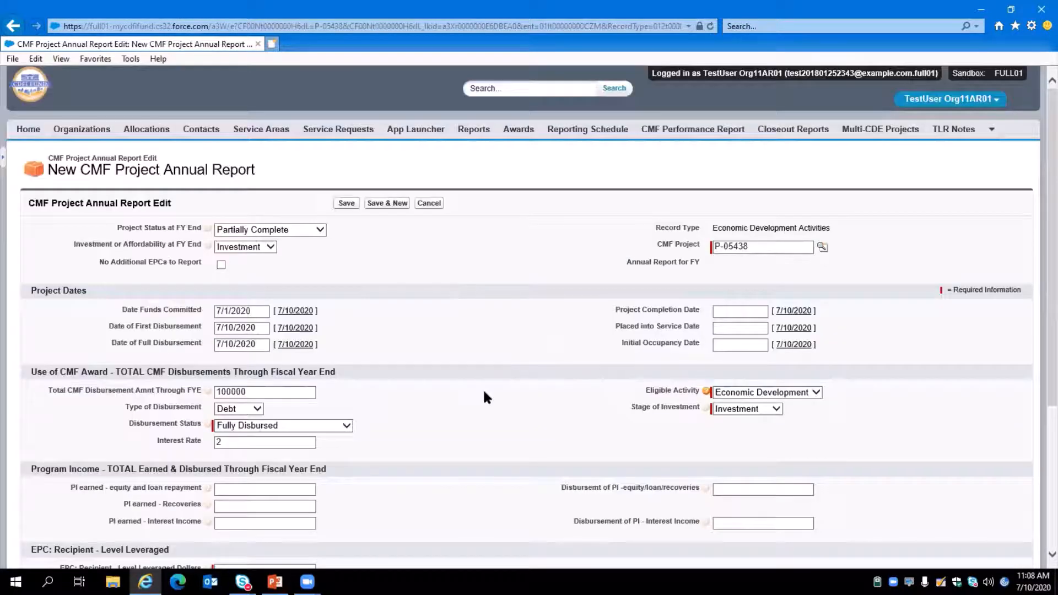
Enter 100000 as the EPC recipient-level leveraged dollars.
{"action": "scroll", "coordinate": [484, 392], "scroll_direction": "down", "scroll_amount": 3}
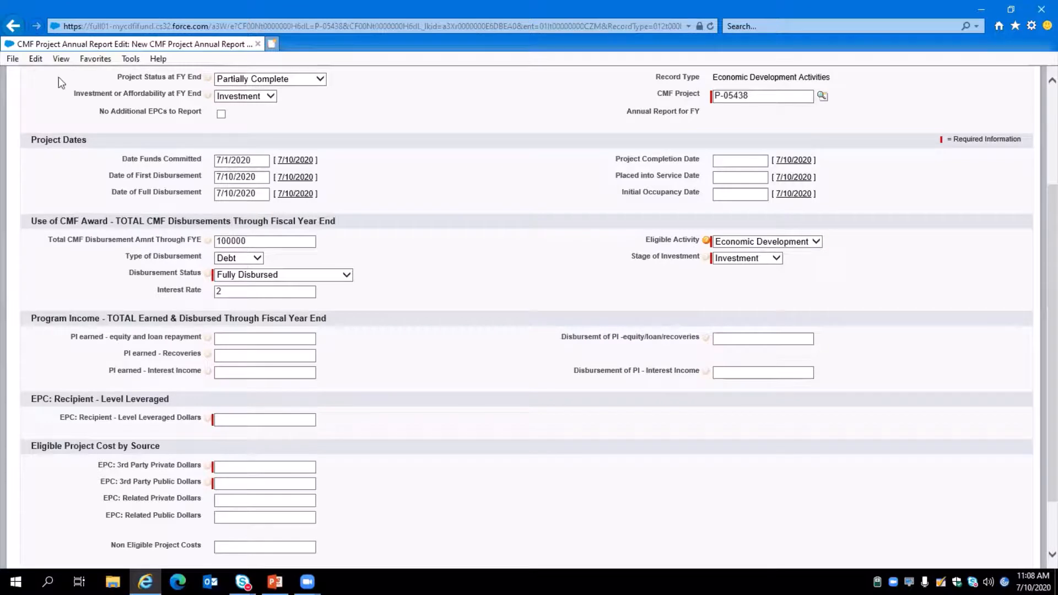
{"action": "left_click", "coordinate": [301, 243]}
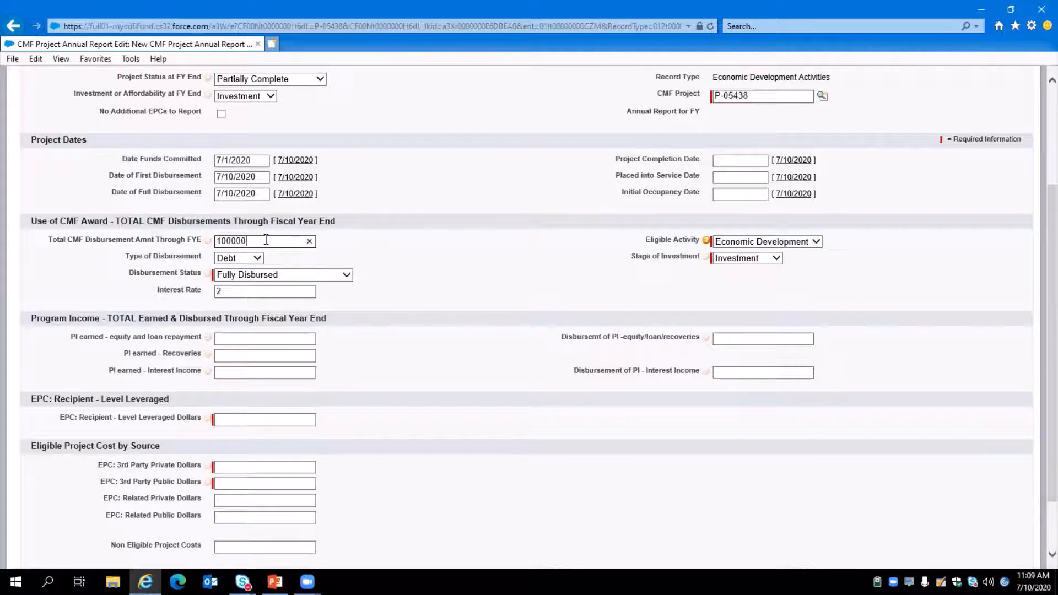
{"action": "left_click_drag", "start_coordinate": [266, 241], "coordinate": [207, 244]}
{"action": "scroll", "coordinate": [416, 300], "scroll_direction": "down", "scroll_amount": 3}
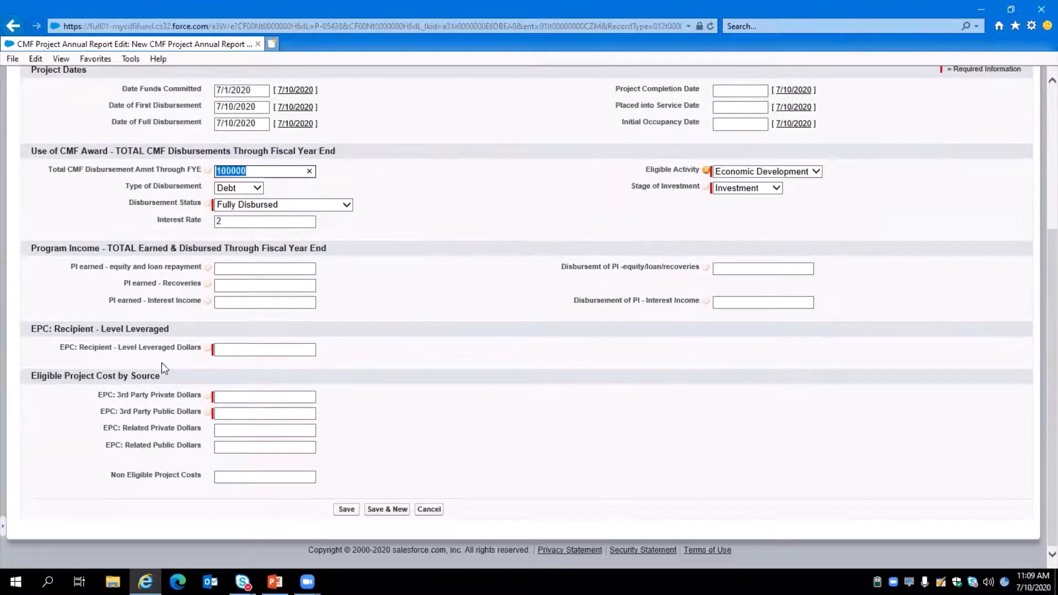
{"action": "left_click_drag", "start_coordinate": [44, 252], "coordinate": [82, 249]}
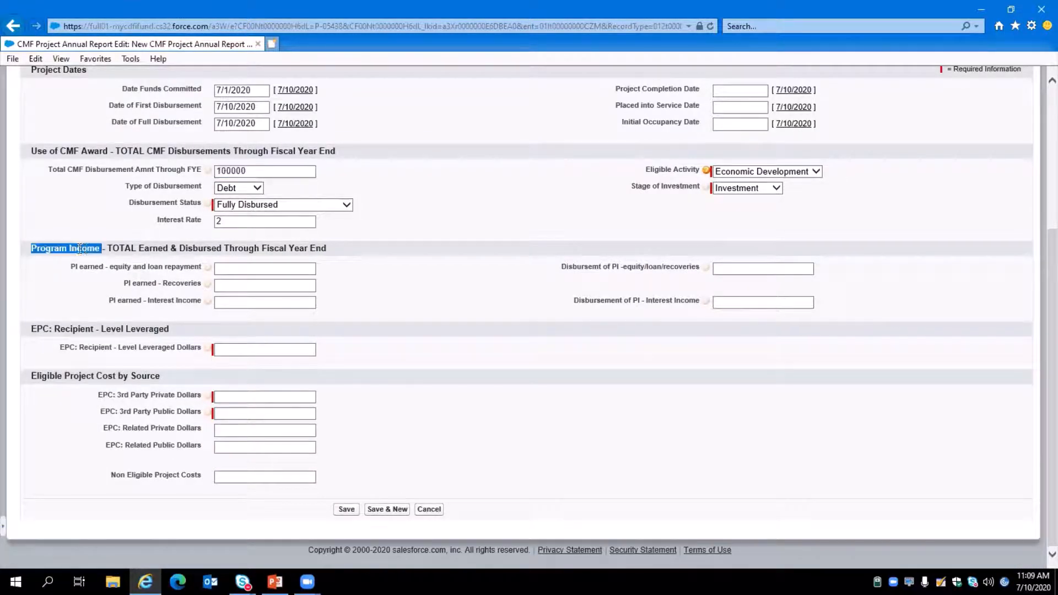
{"action": "left_click", "coordinate": [419, 322]}
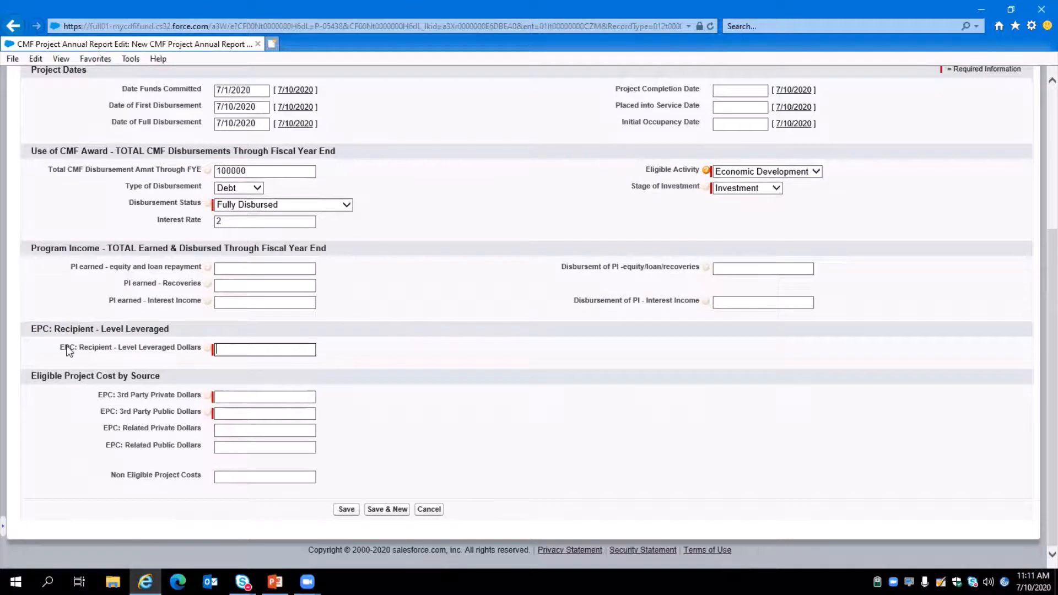
{"action": "left_click", "coordinate": [67, 346]}
{"action": "type", "text": "100000"}
{"action": "left_click", "coordinate": [219, 396]}
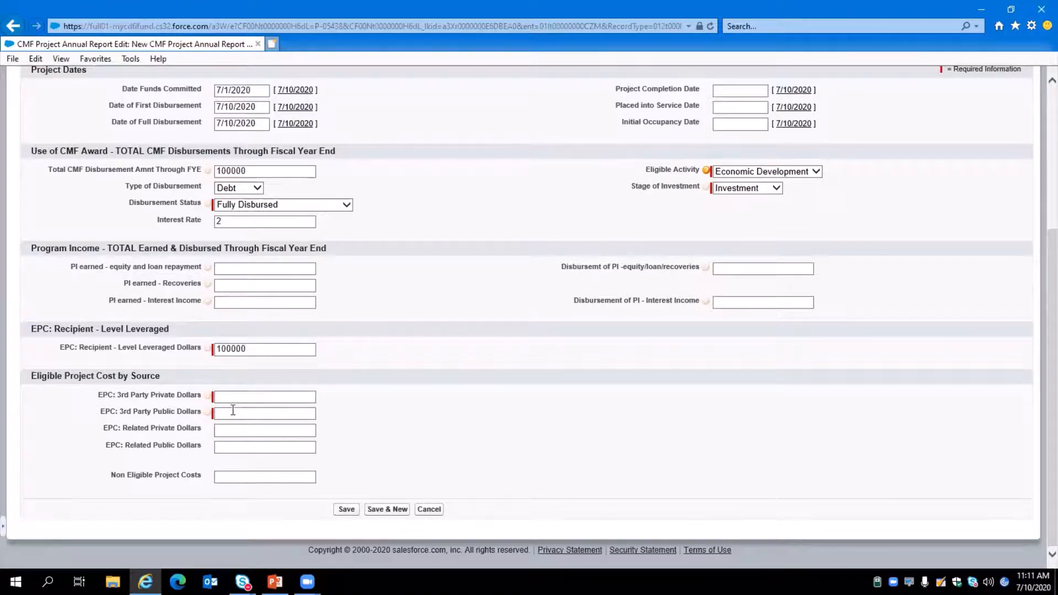
Enter 100000 as the EPC 3rd party public dollars and 400000 as the 3rd party private dollars, and save the annual report.
{"action": "left_click", "coordinate": [238, 414]}
{"action": "type", "text": "100000"}
{"action": "left_click", "coordinate": [246, 396]}
{"action": "left_click", "coordinate": [247, 397]}
{"action": "type", "text": "400000"}
{"action": "left_click", "coordinate": [346, 509]}
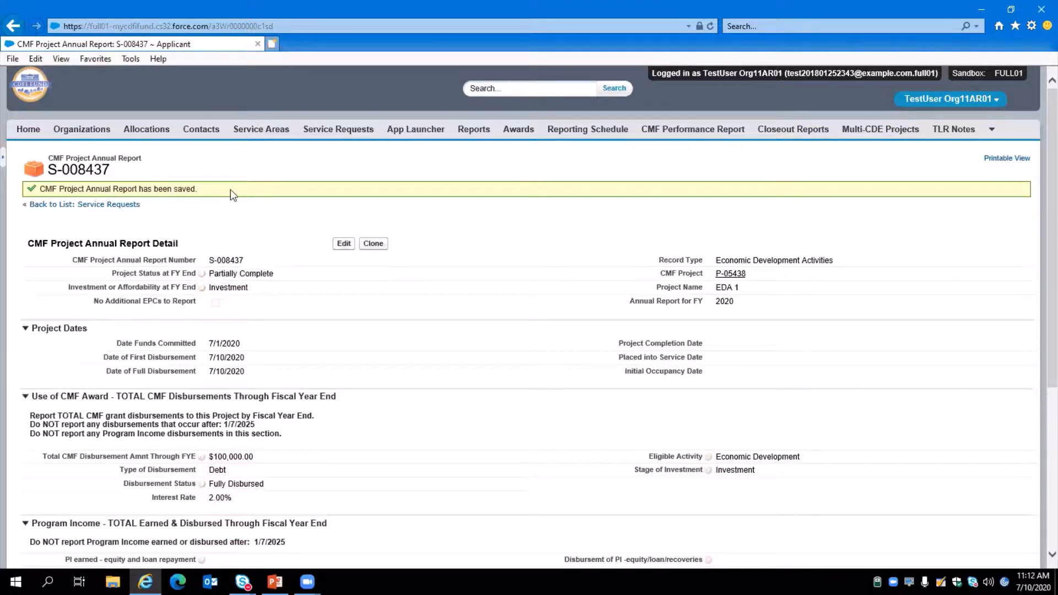
Open performance report PR-00186 through the project record and generate its performance scorecard.
{"action": "left_click", "coordinate": [730, 279]}
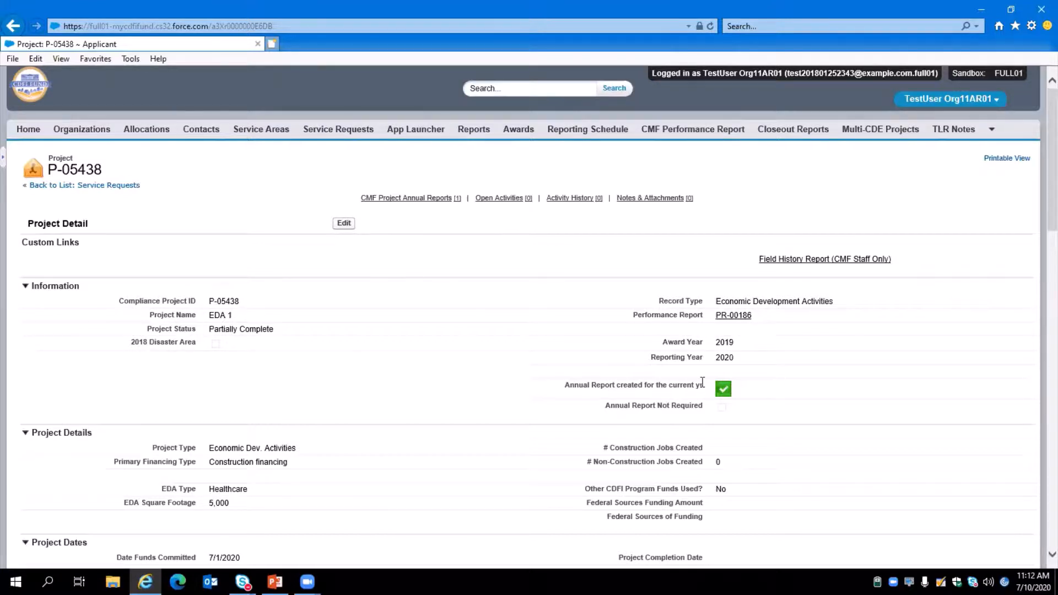
{"action": "left_click", "coordinate": [736, 316]}
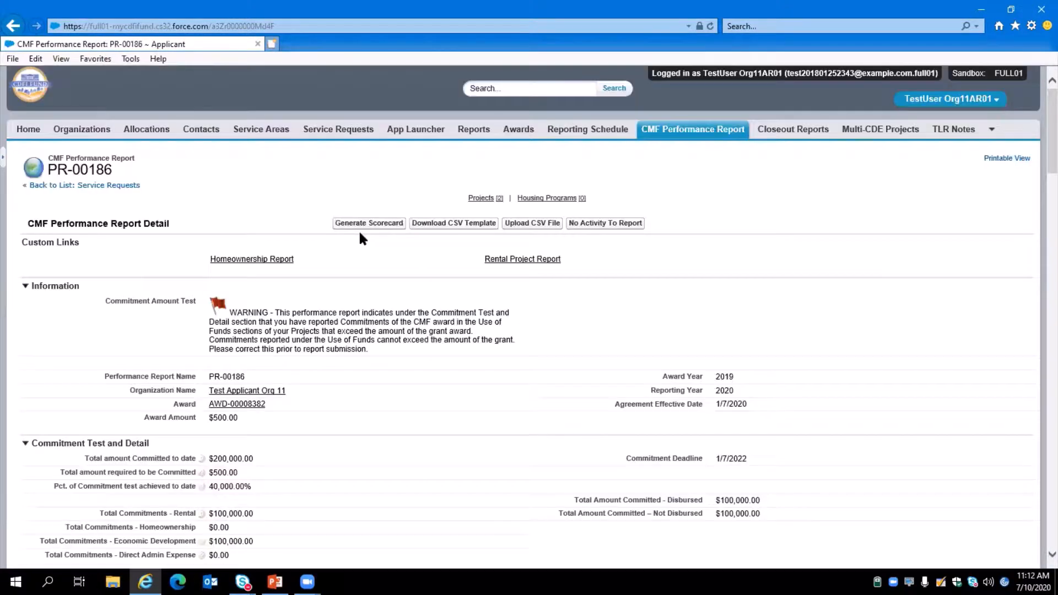
{"action": "mouse_move", "coordinate": [484, 201]}
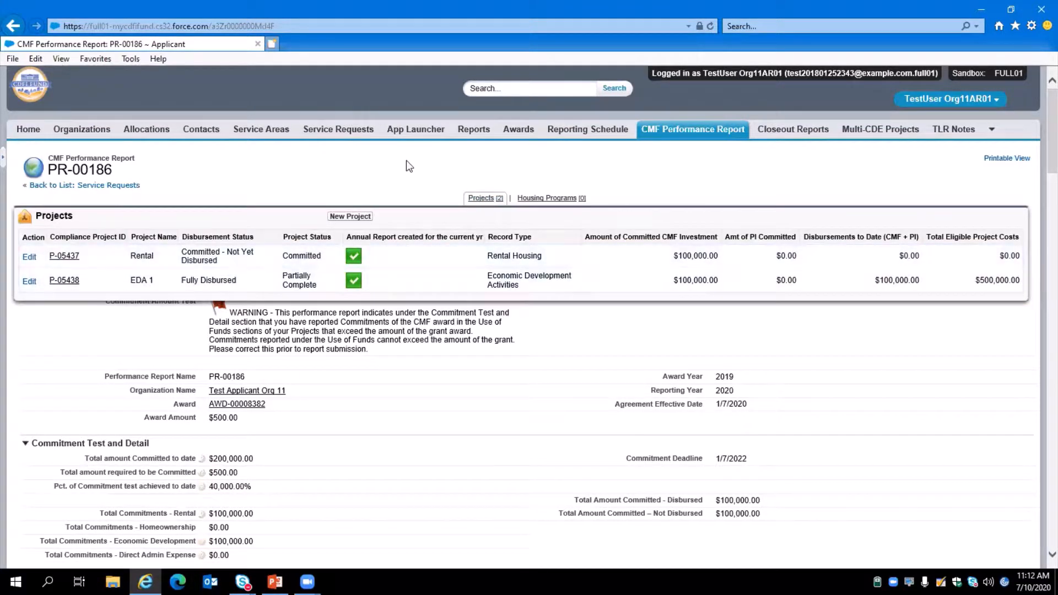
{"action": "left_click", "coordinate": [360, 223]}
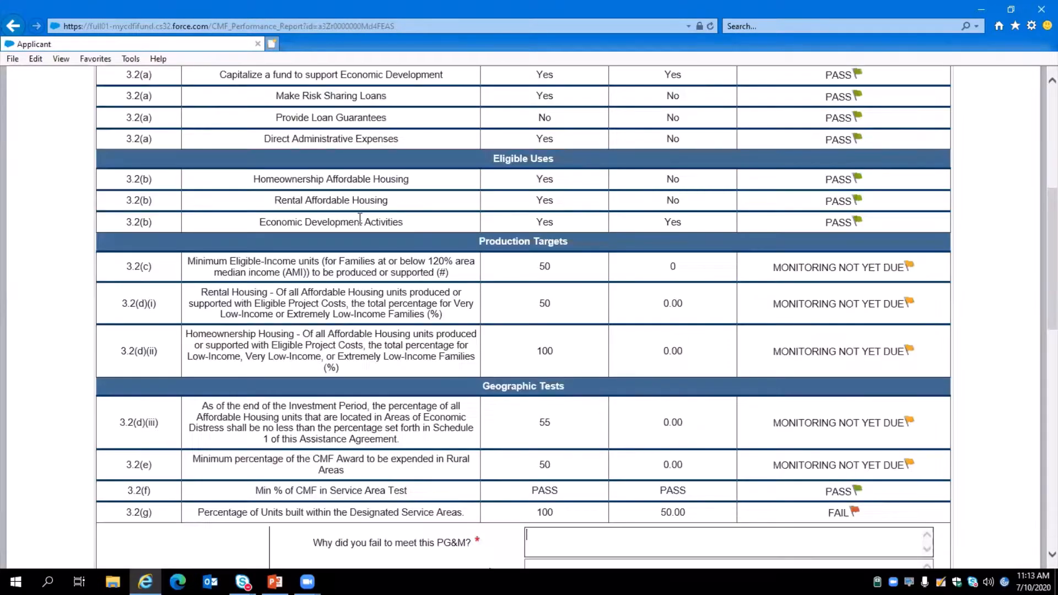
Review the performance measures and results listed in the scorecard.
{"action": "scroll", "coordinate": [369, 163], "scroll_direction": "up", "scroll_amount": 5}
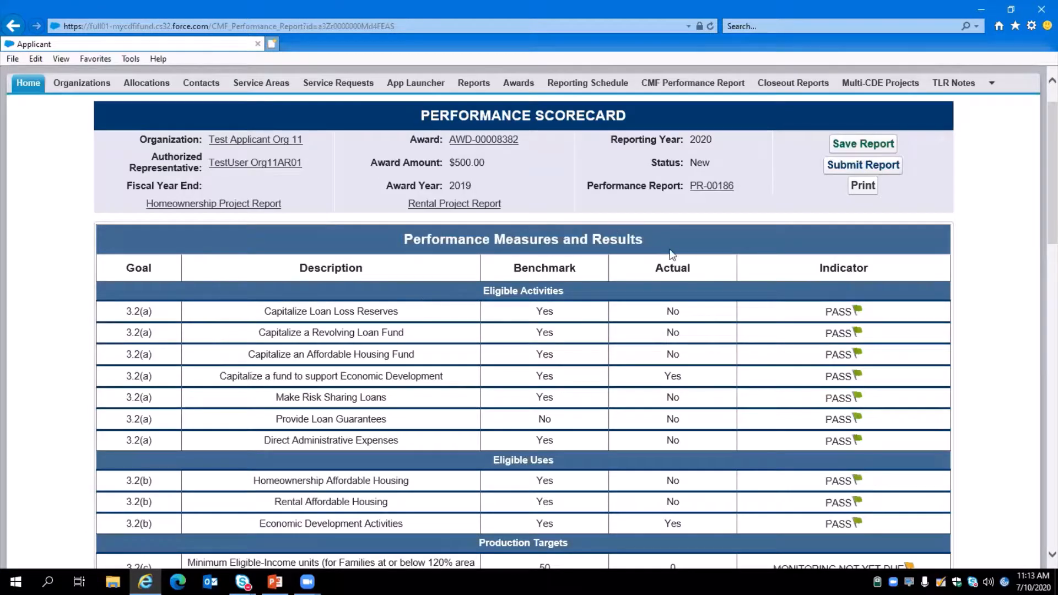
{"action": "scroll", "coordinate": [174, 316], "scroll_direction": "down", "scroll_amount": 3}
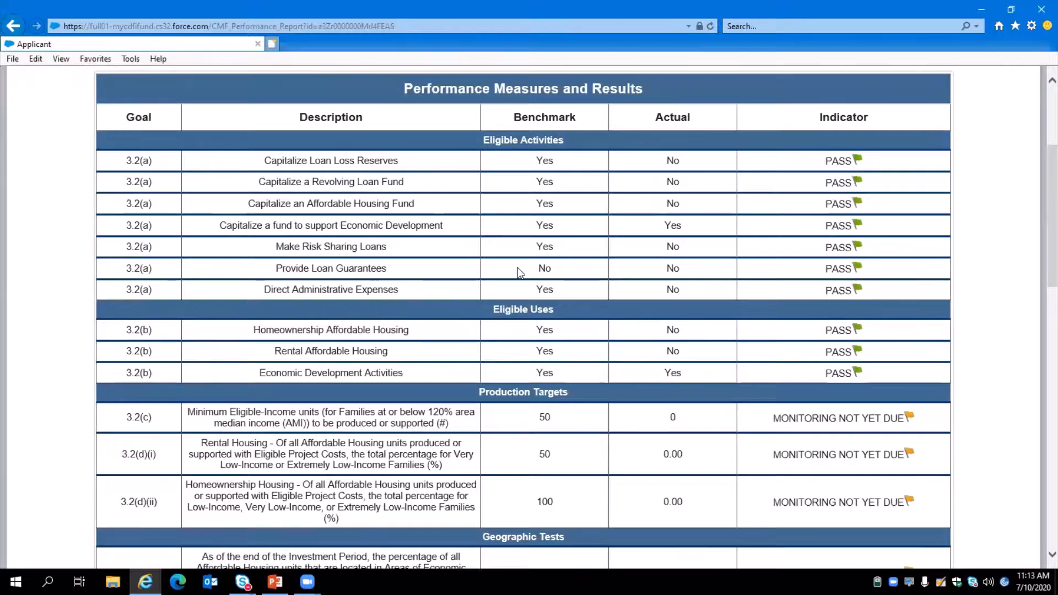
{"action": "scroll", "coordinate": [517, 267], "scroll_direction": "down", "scroll_amount": 4}
{"action": "scroll", "coordinate": [518, 267], "scroll_direction": "down", "scroll_amount": 1}
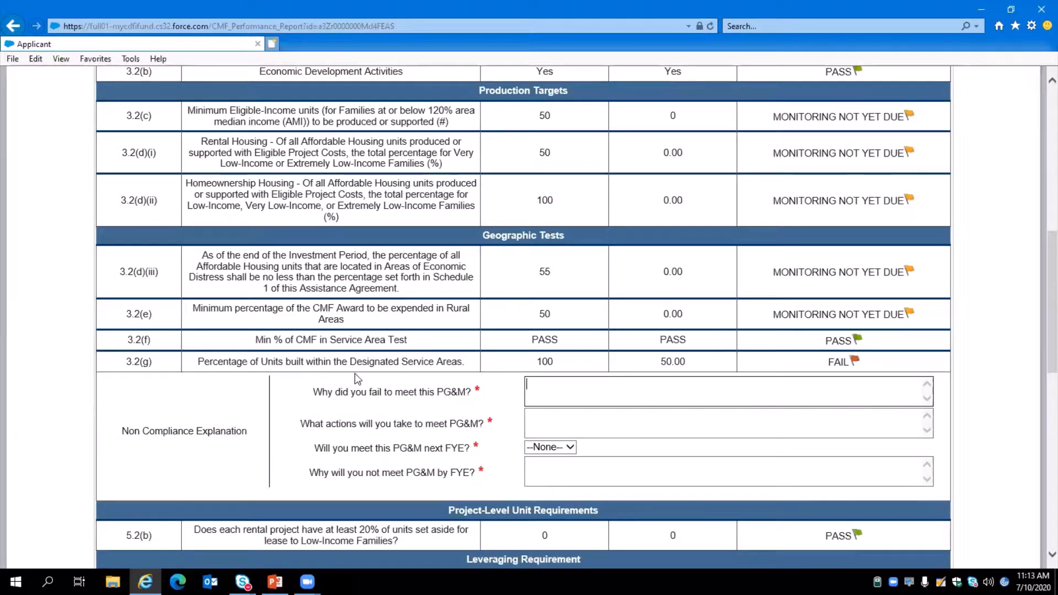
{"action": "scroll", "coordinate": [379, 338], "scroll_direction": "down", "scroll_amount": 1}
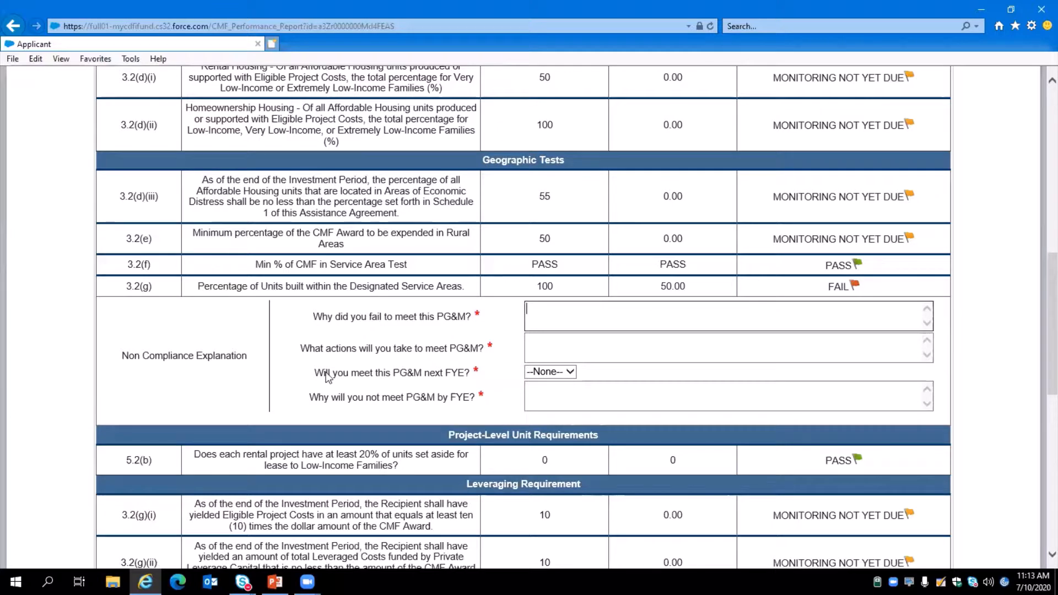
{"action": "scroll", "coordinate": [513, 365], "scroll_direction": "down", "scroll_amount": 1}
{"action": "scroll", "coordinate": [513, 364], "scroll_direction": "up", "scroll_amount": 9}
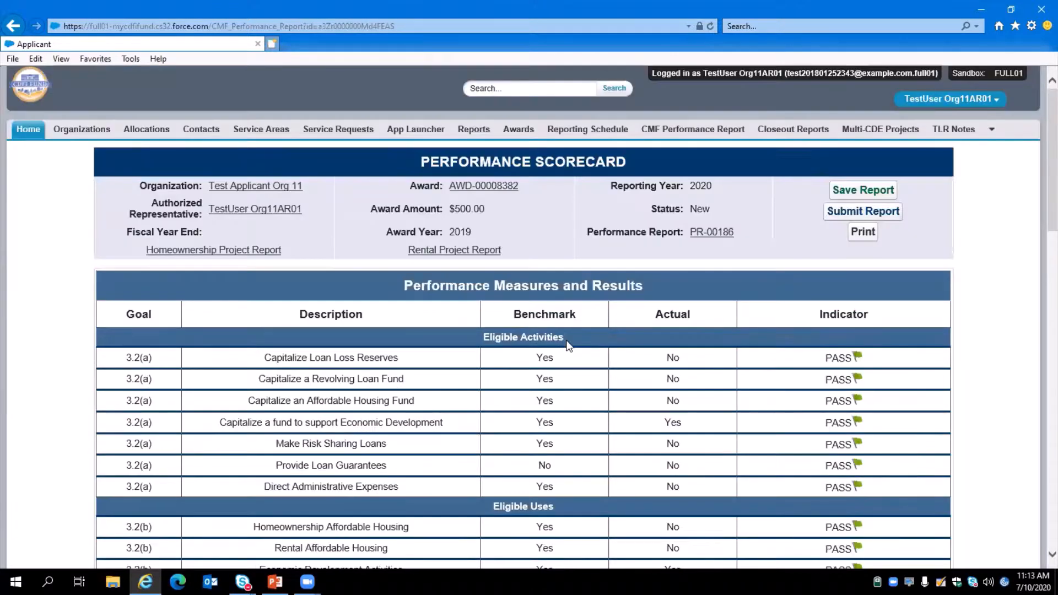
{"action": "mouse_move", "coordinate": [715, 233]}
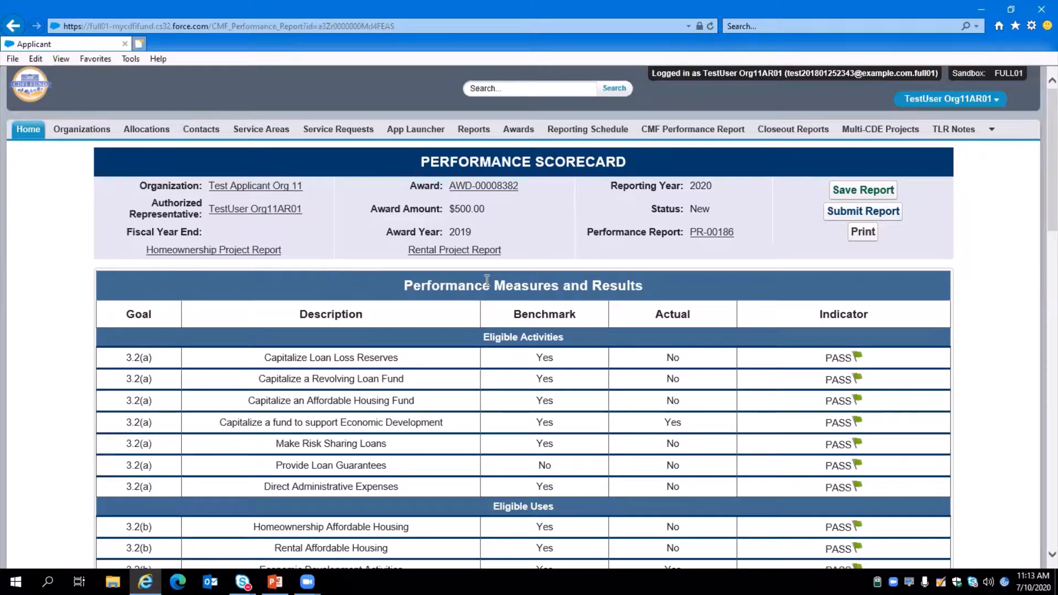
Start a new service request and set its program to Capital Magnet Fund.
{"action": "left_click", "coordinate": [332, 135]}
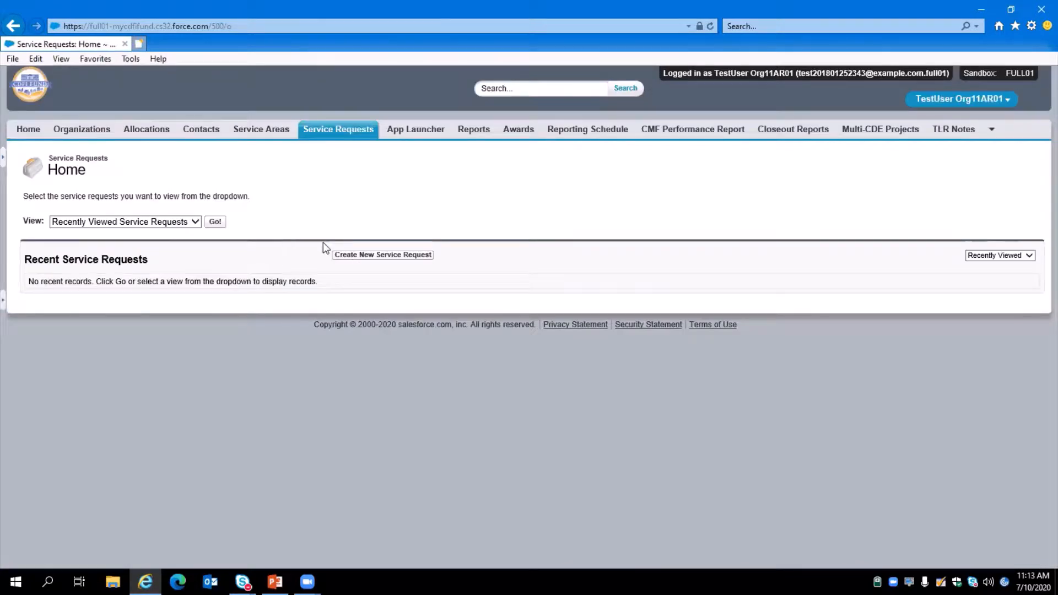
{"action": "left_click", "coordinate": [349, 259]}
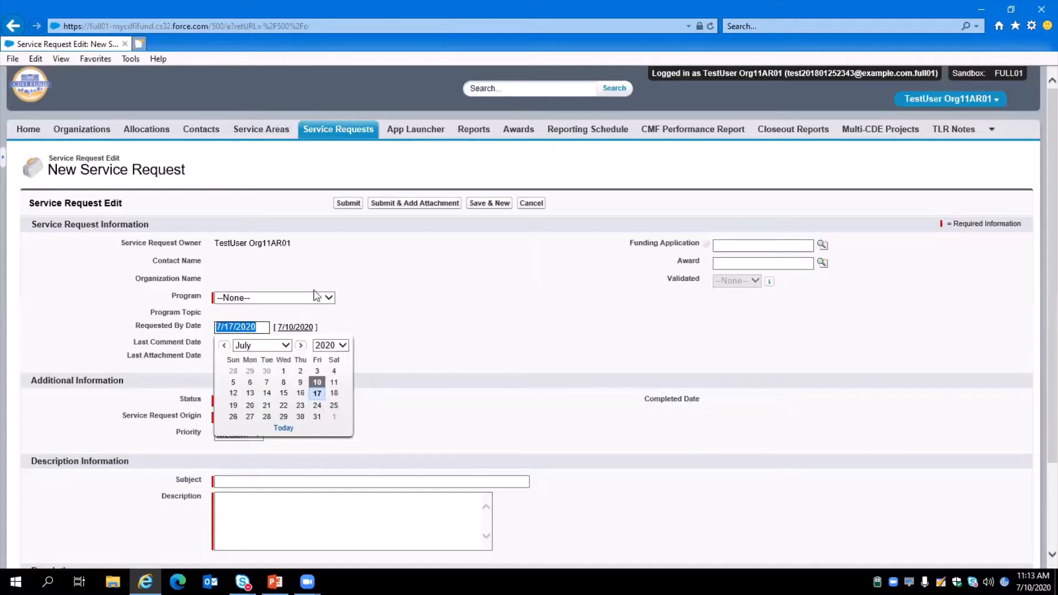
{"action": "left_click", "coordinate": [309, 296]}
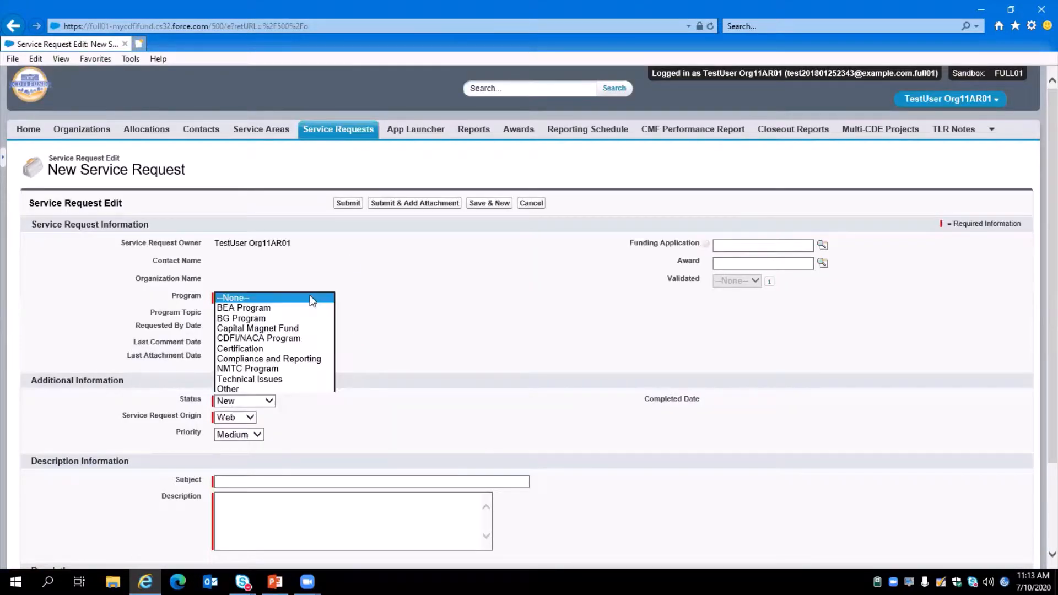
{"action": "left_click", "coordinate": [300, 329]}
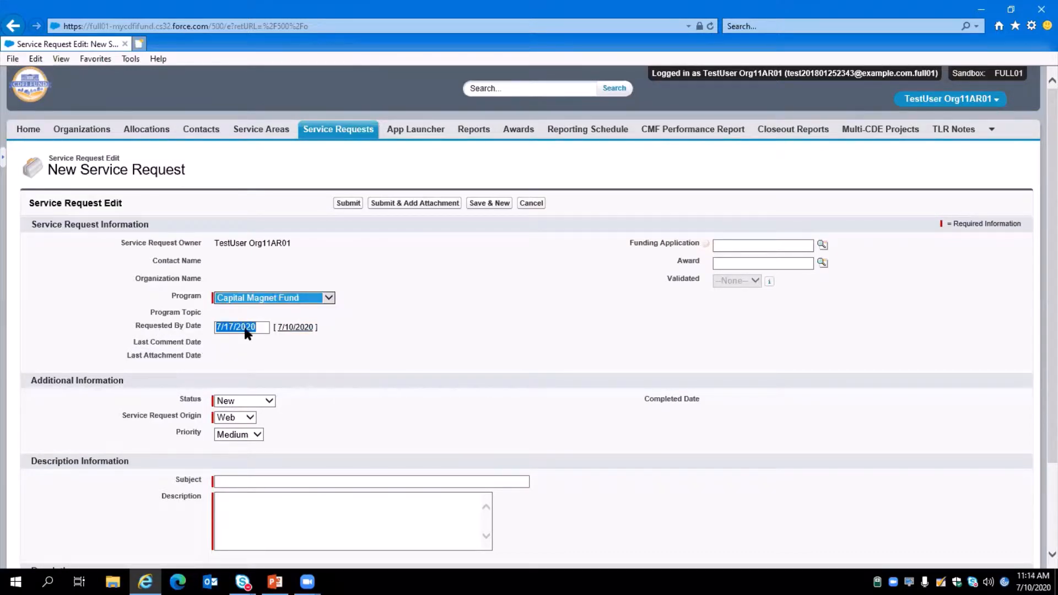
Examine the award, priority, subject and description fields of the new service request.
{"action": "left_click", "coordinate": [740, 264]}
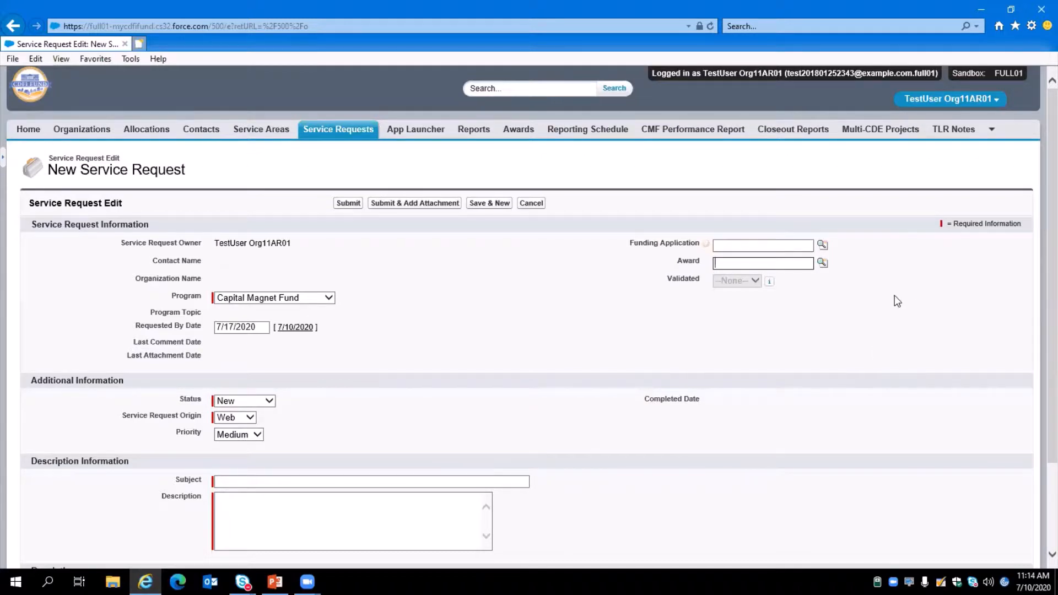
{"action": "scroll", "coordinate": [825, 293], "scroll_direction": "down", "scroll_amount": 3}
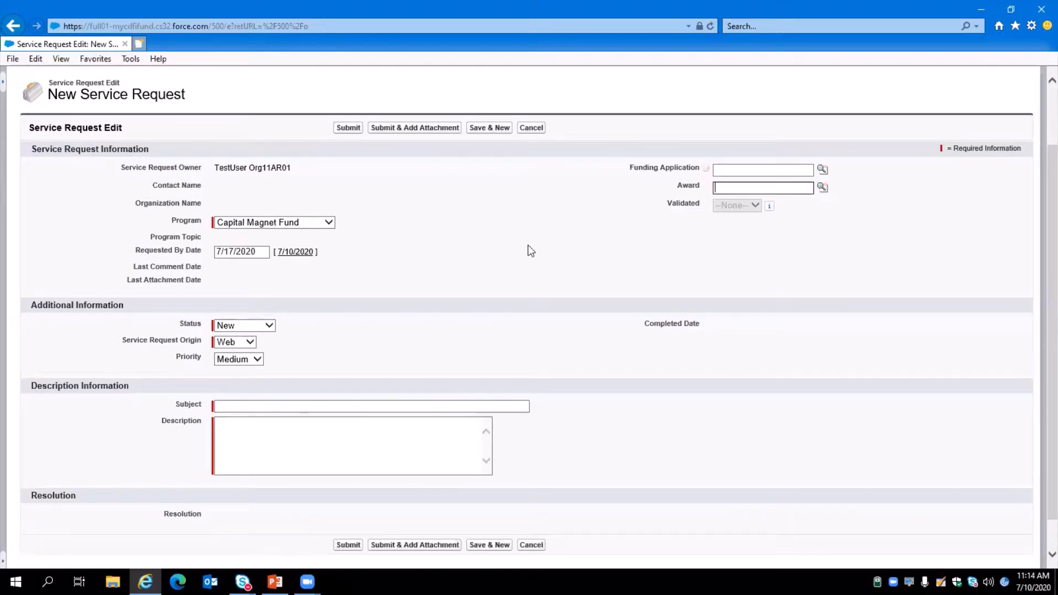
{"action": "scroll", "coordinate": [173, 263], "scroll_direction": "down", "scroll_amount": 2}
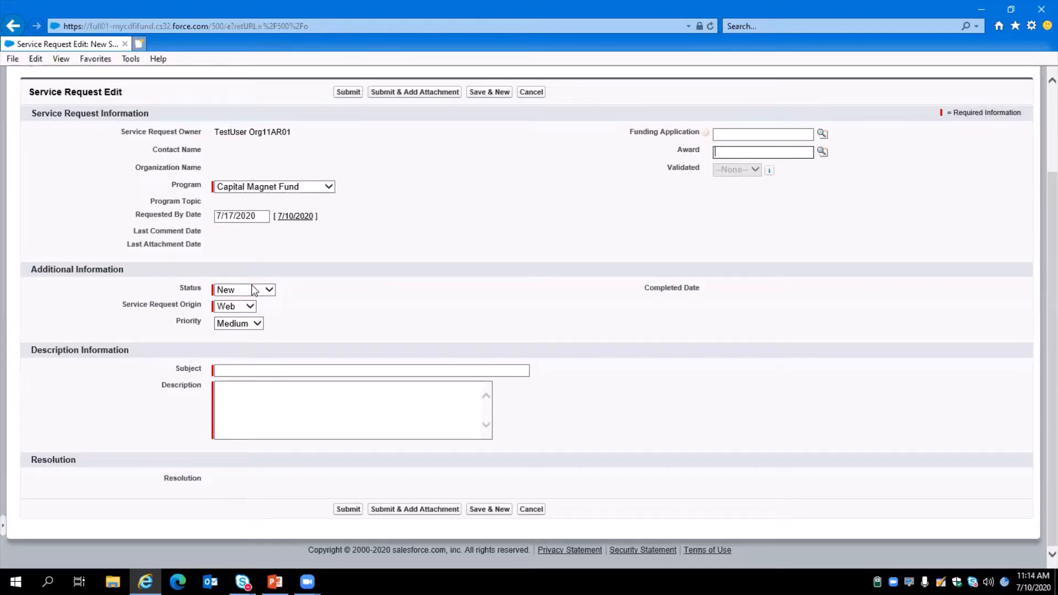
{"action": "left_click", "coordinate": [231, 324]}
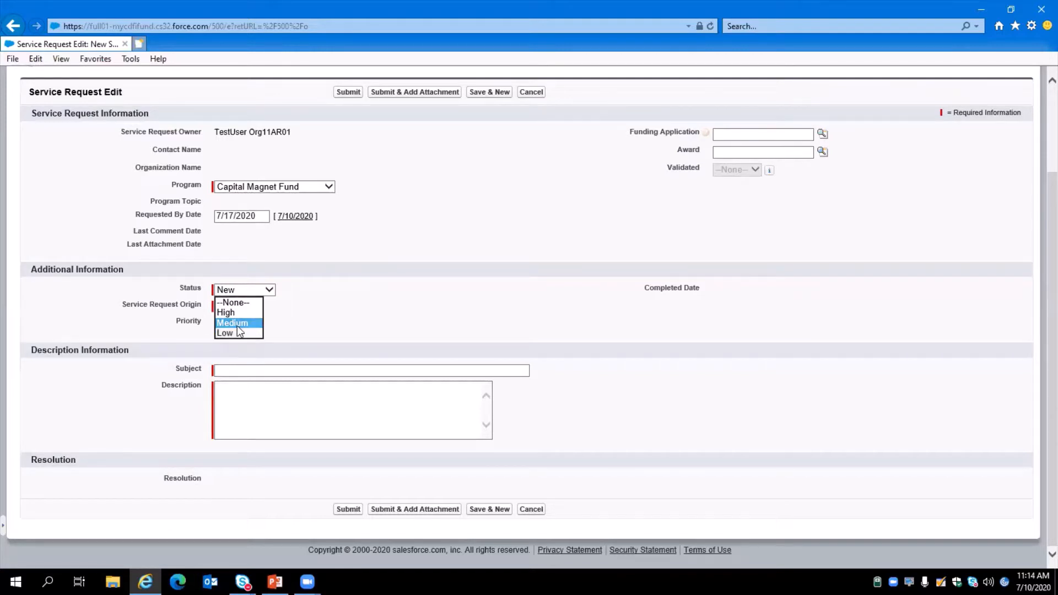
{"action": "left_click", "coordinate": [358, 318]}
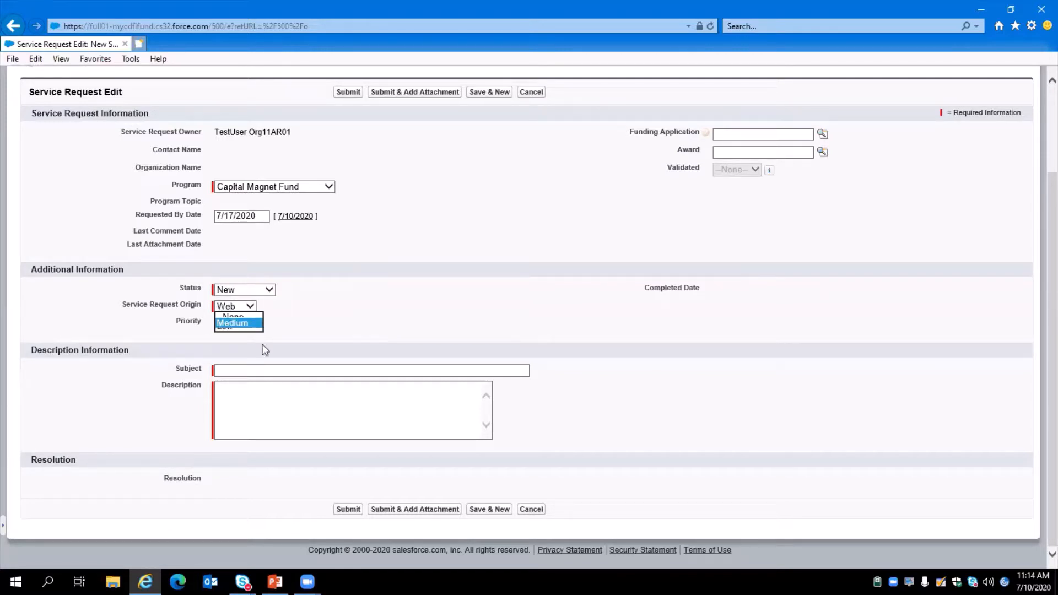
{"action": "left_click", "coordinate": [219, 369]}
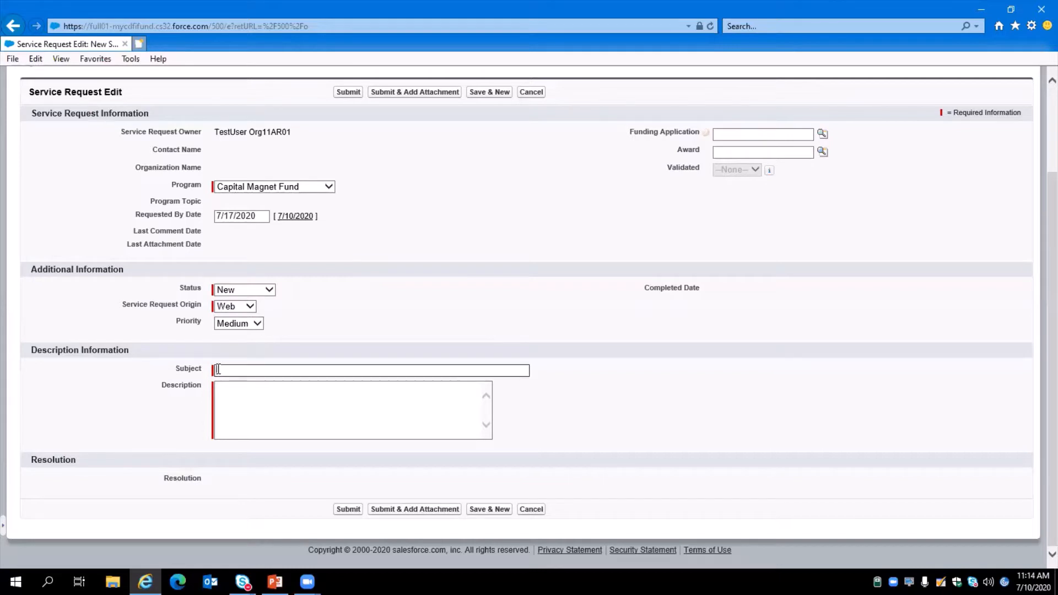
{"action": "left_click", "coordinate": [290, 413]}
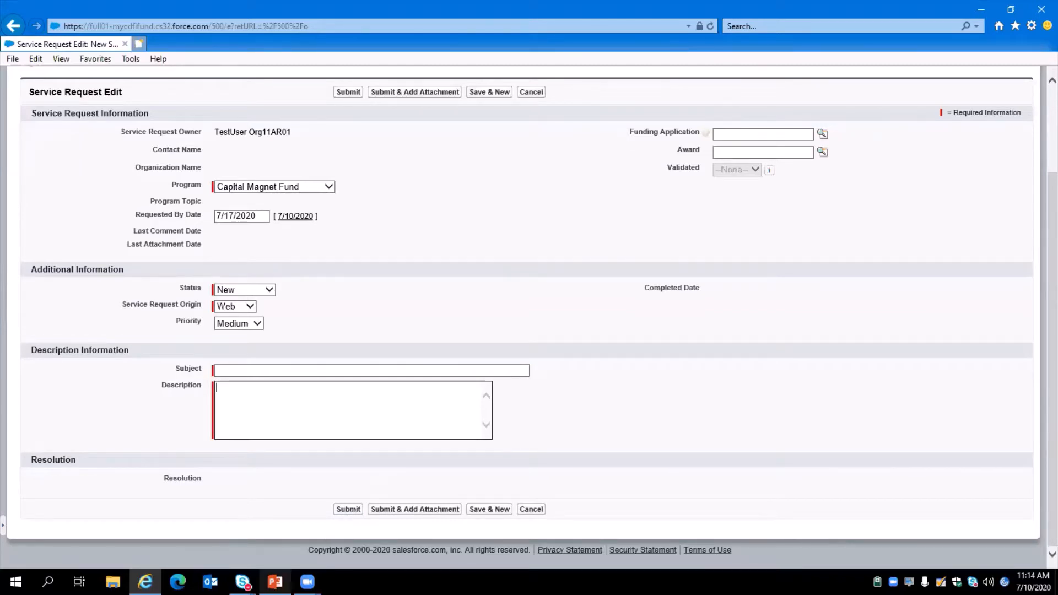
Switch to PowerPoint and present the slideshow up to the Contact Info & Support slide.
{"action": "left_click", "coordinate": [274, 582]}
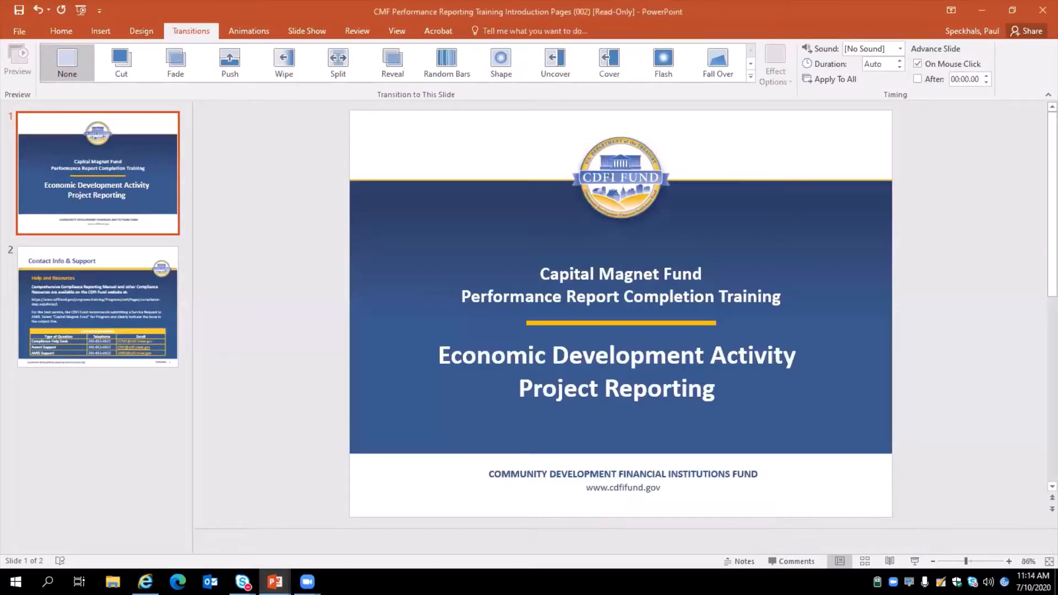
{"action": "key", "text": "F5"}
{"action": "key", "text": "Right"}
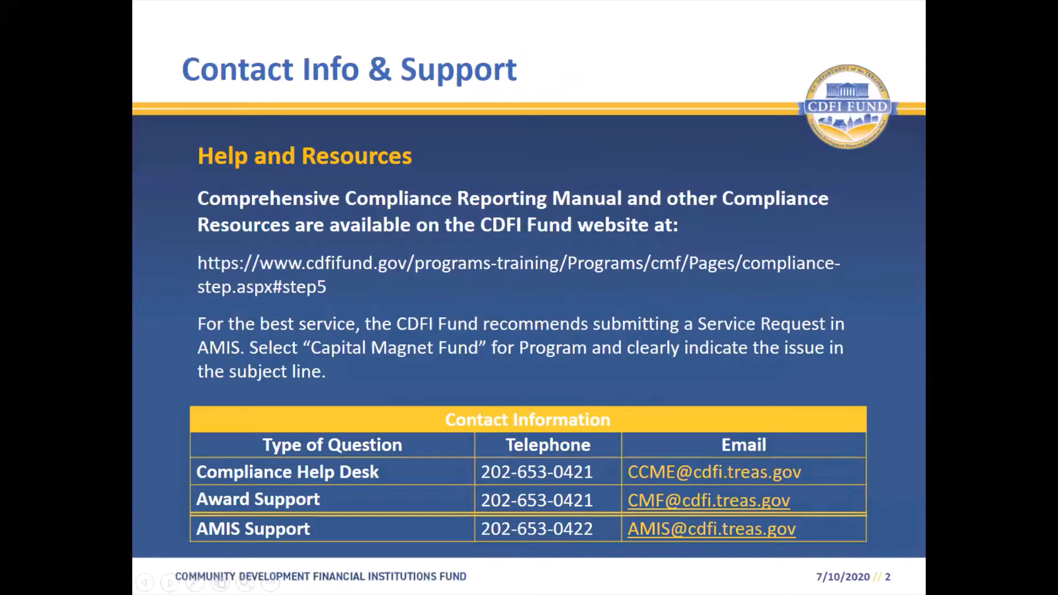